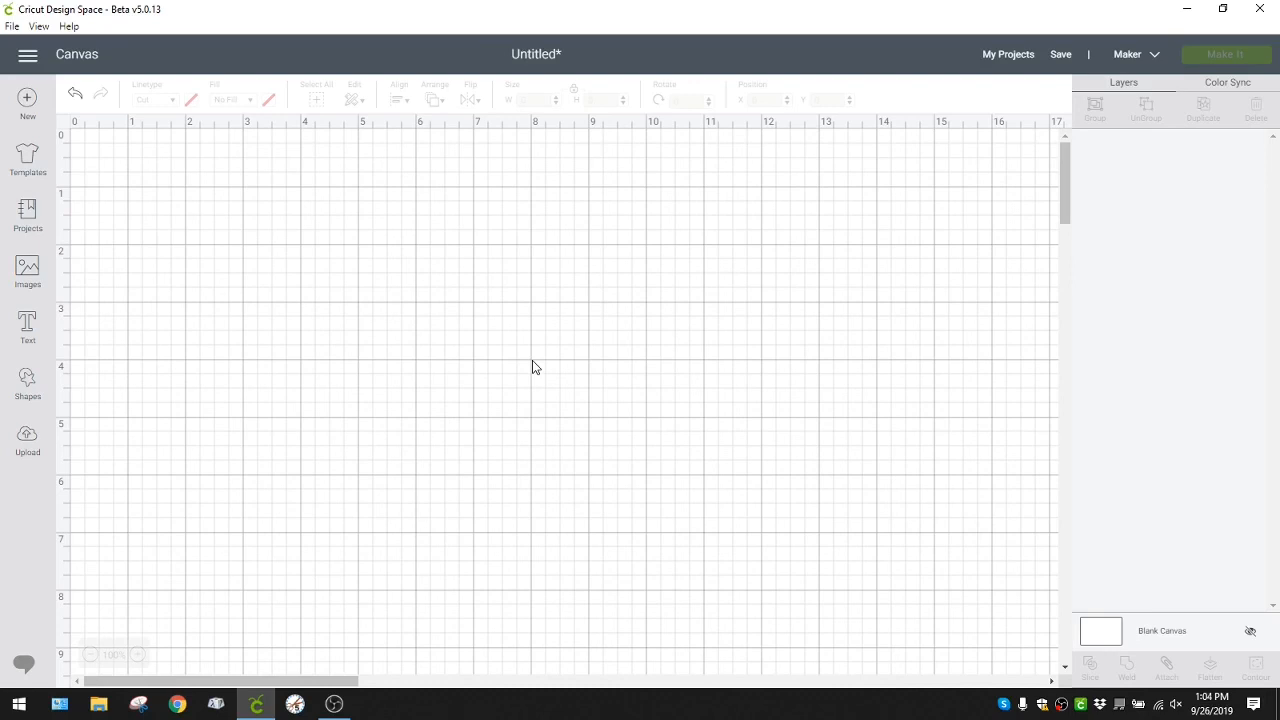
# Add a text box to the canvas and set its font to Mirror It Font
pyautogui.click(28, 326)
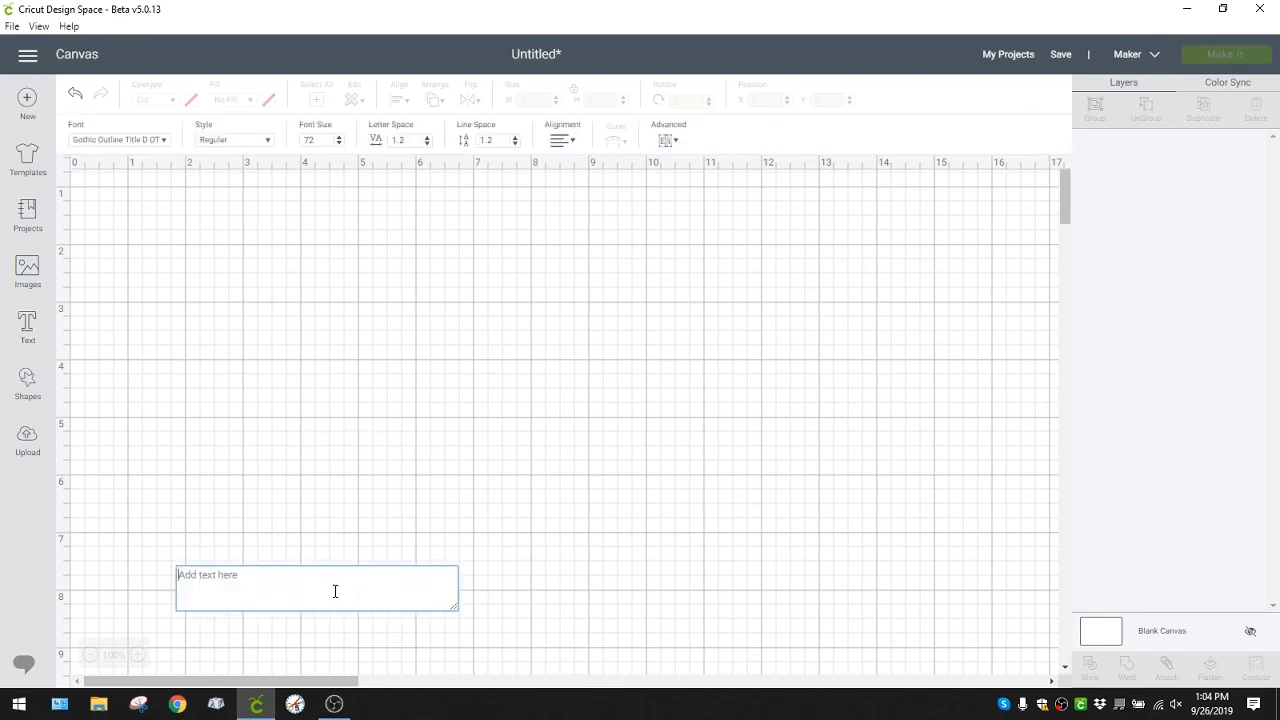
pyautogui.click(164, 141)
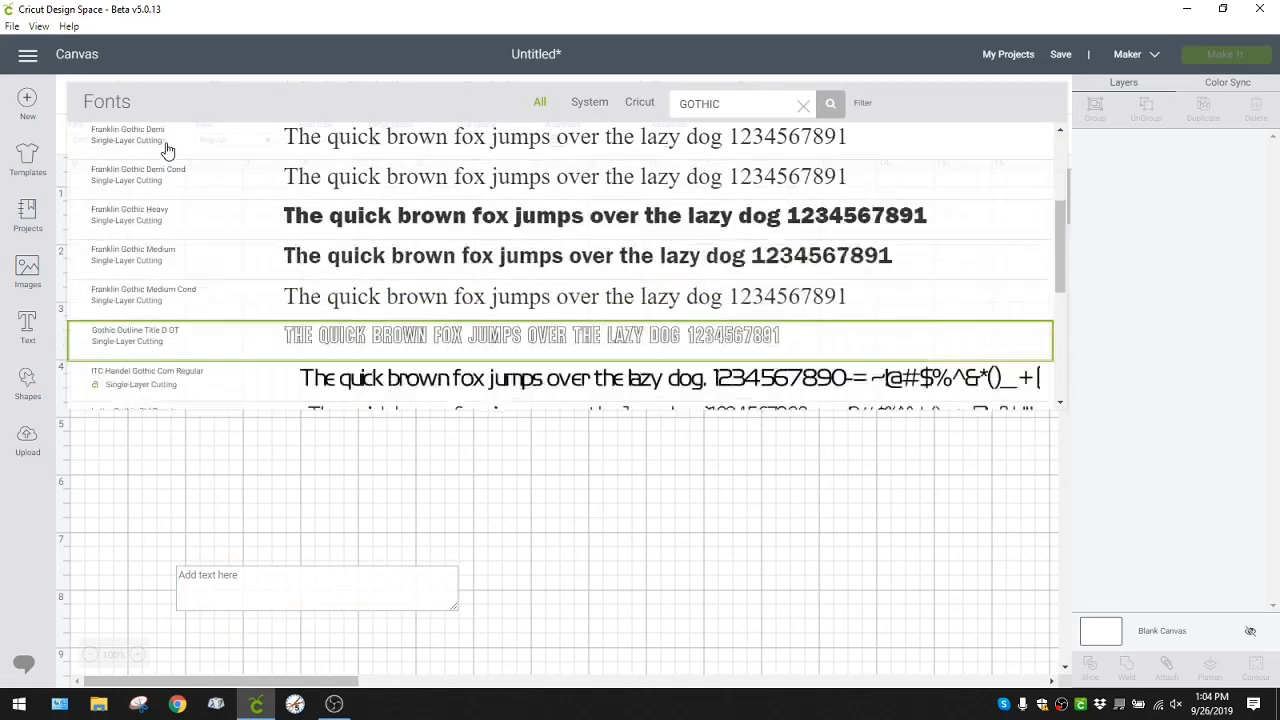
pyautogui.moveTo(724, 104); pyautogui.dragTo(646, 109)
pyautogui.write('MIR')
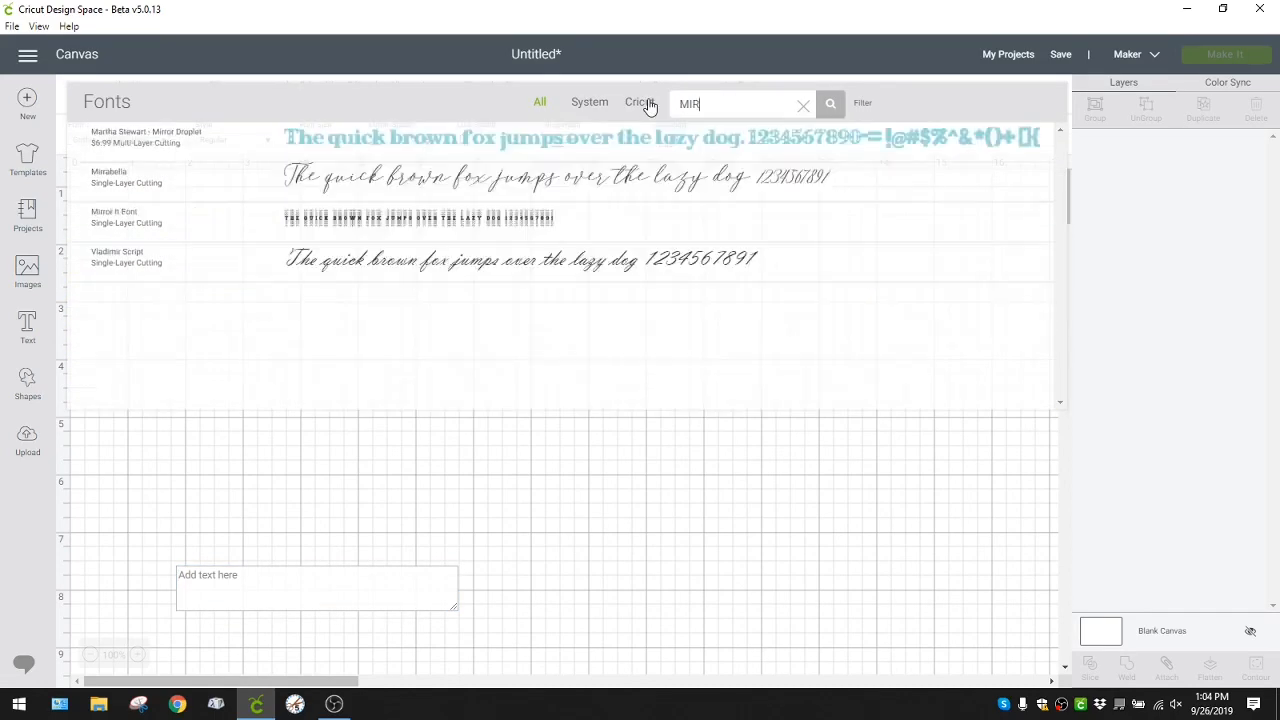
pyautogui.write('RO')
pyautogui.click(549, 189)
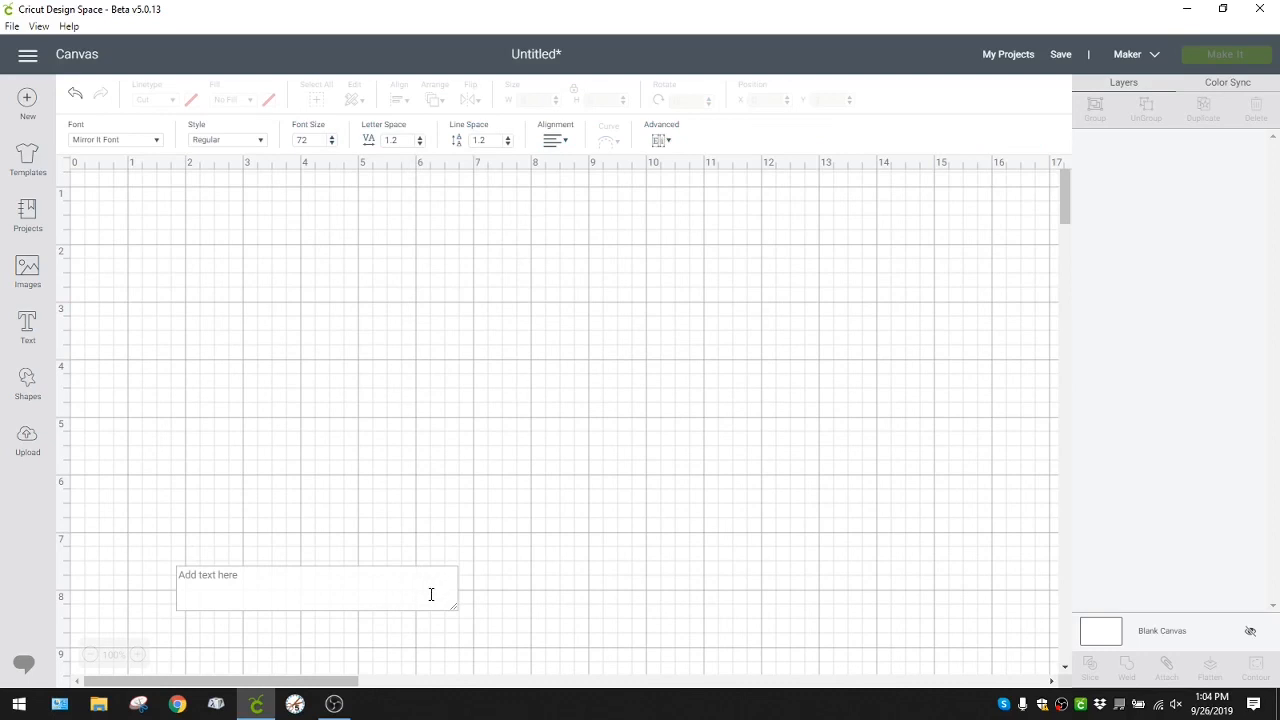
# Enter the text VARSITY, move it up the canvas and enlarge it to about 13.9 by 6.2 inches
pyautogui.click(353, 605)
pyautogui.write('VARSI')
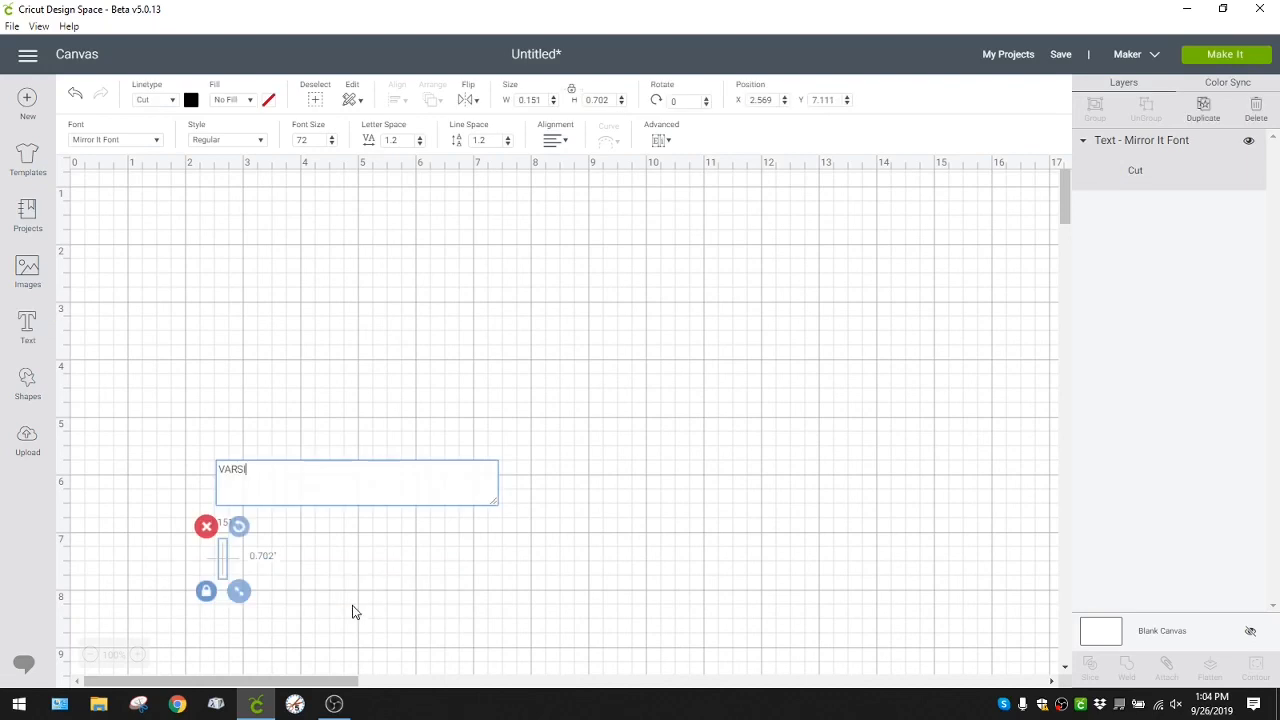
pyautogui.write('TY')
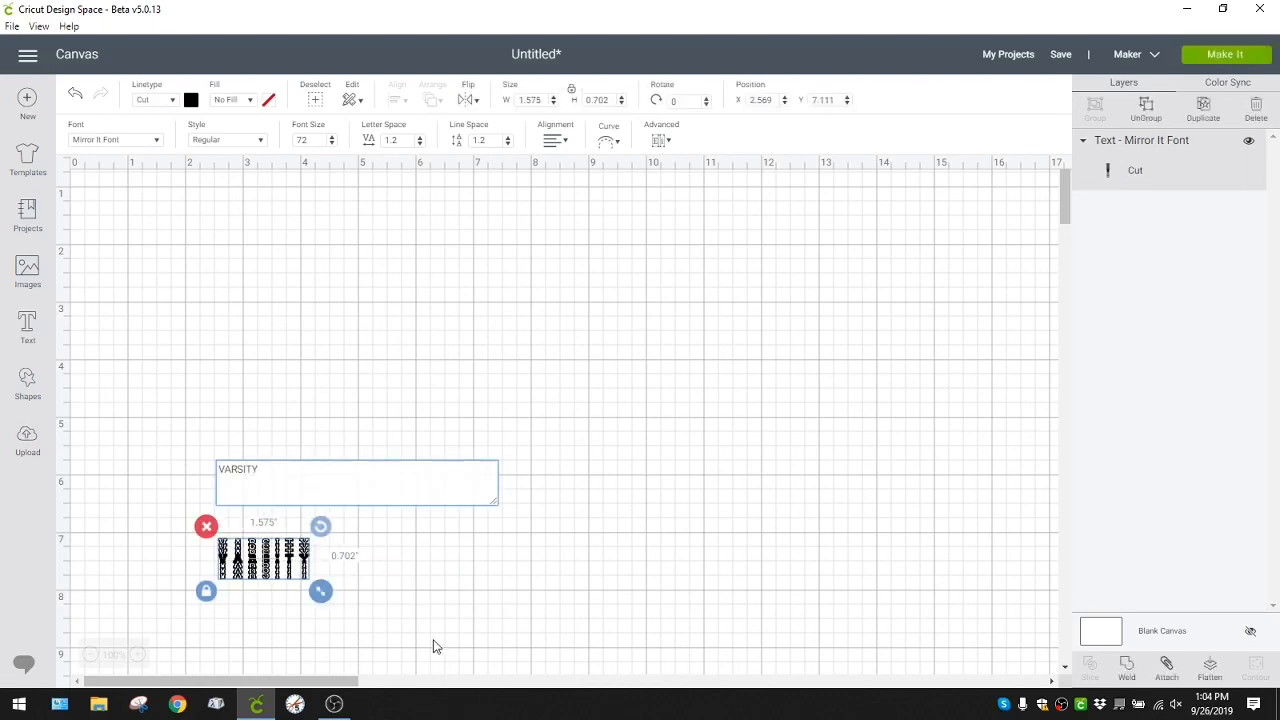
pyautogui.moveTo(320, 591); pyautogui.dragTo(558, 660)
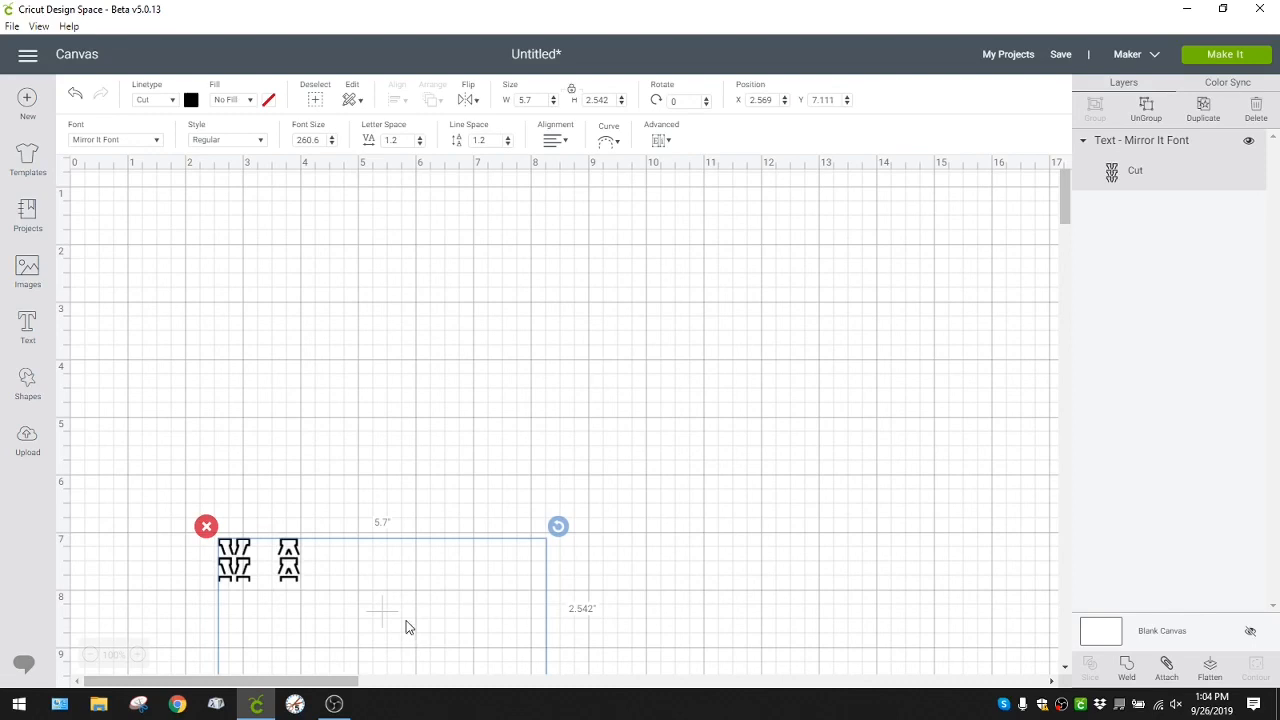
pyautogui.moveTo(406, 620); pyautogui.dragTo(417, 457)
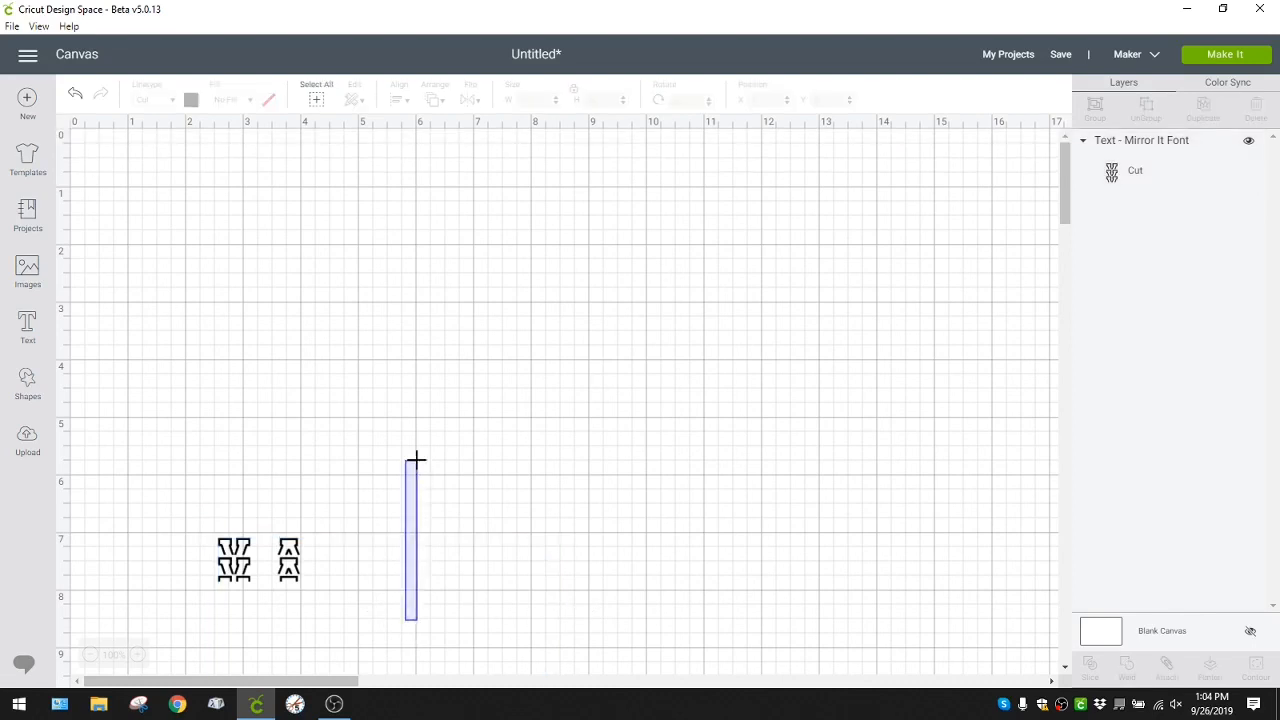
pyautogui.moveTo(309, 600); pyautogui.dragTo(294, 337)
pyautogui.moveTo(345, 466); pyautogui.dragTo(254, 248)
pyautogui.moveTo(468, 336); pyautogui.dragTo(941, 556)
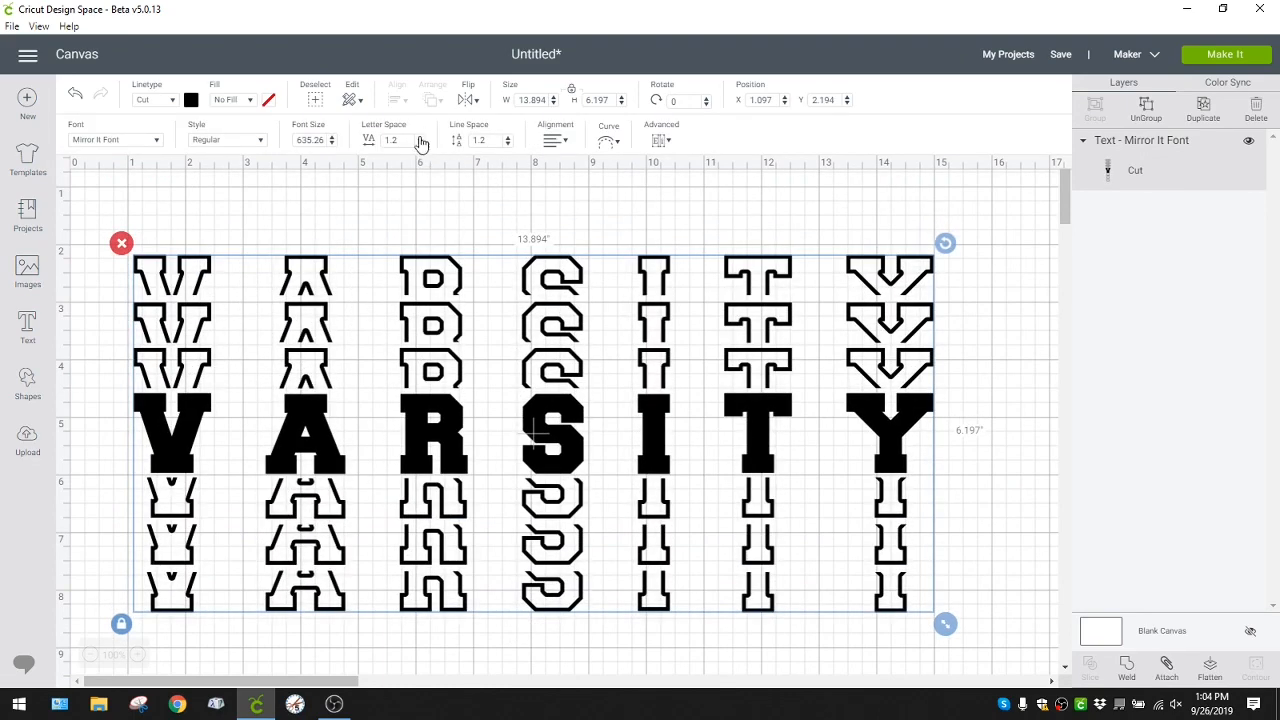
# Reduce the letter space of the Mirror It VARSITY text to 0.3 and delete the text
pyautogui.click(420, 144)
pyautogui.click(420, 145)
pyautogui.click(420, 145)
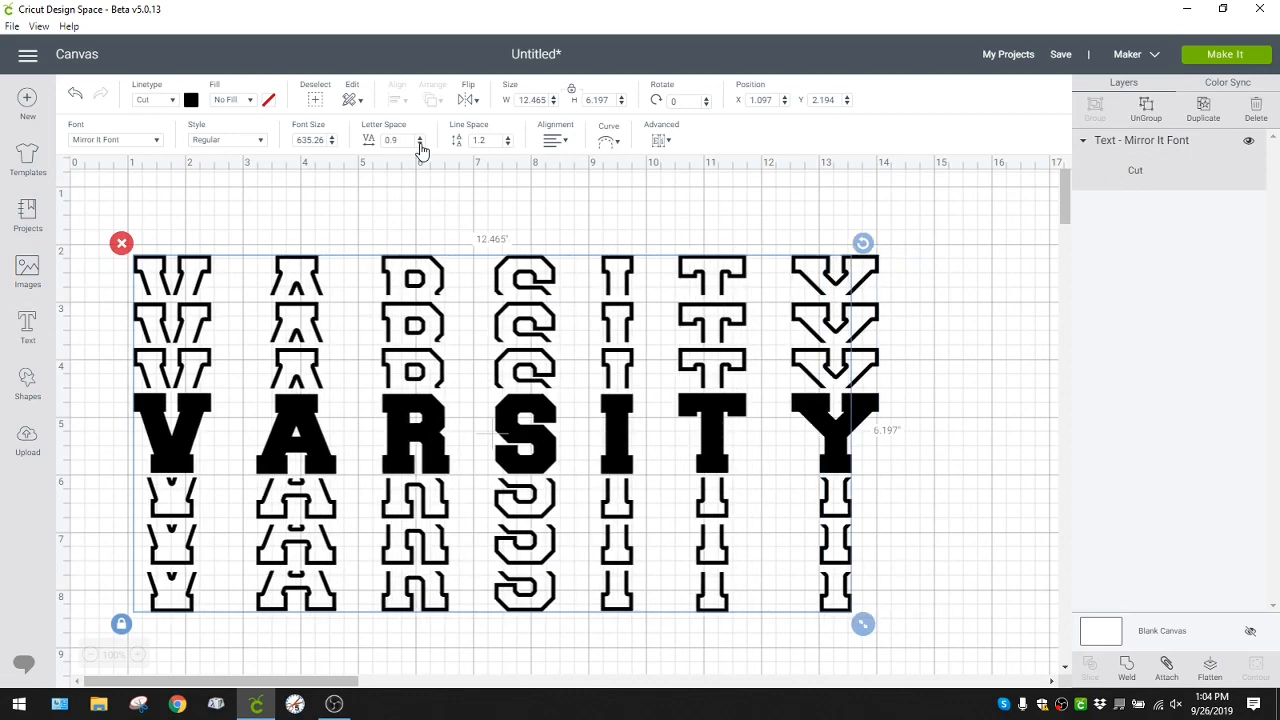
pyautogui.click(420, 145)
pyautogui.click(420, 145)
pyautogui.click(420, 145)
pyautogui.click(420, 145)
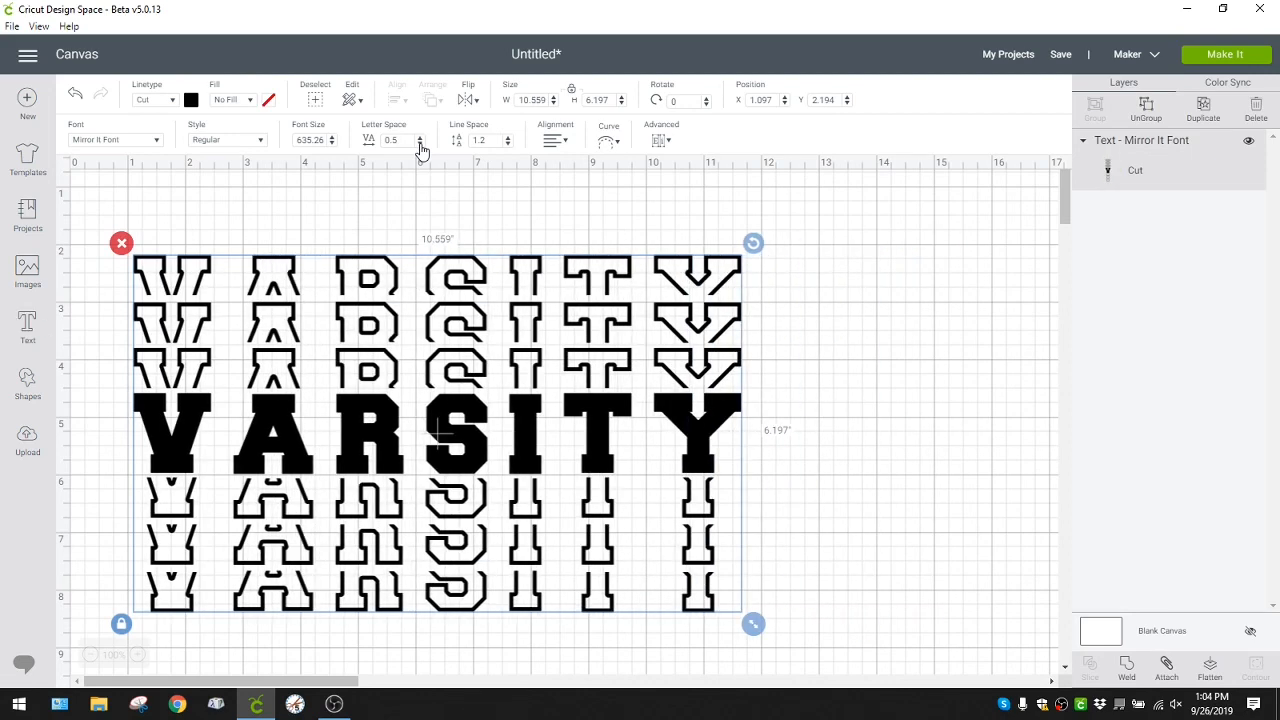
pyautogui.click(420, 145)
pyautogui.click(420, 145)
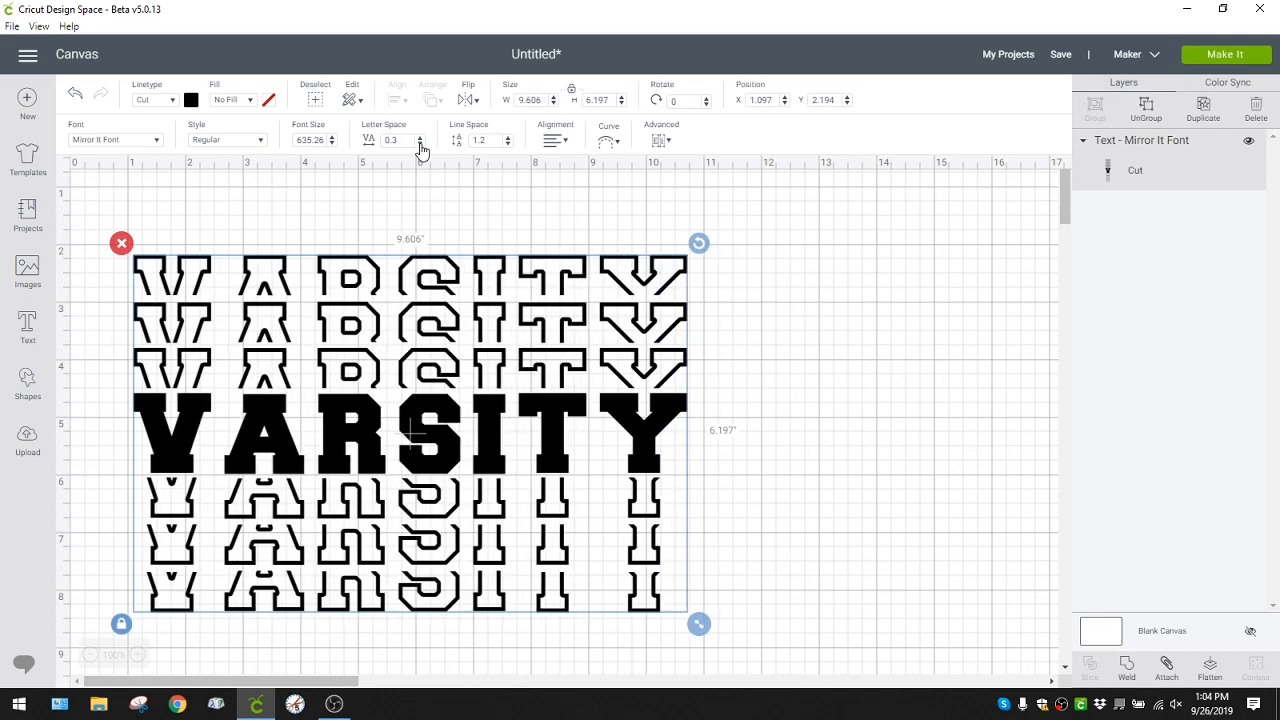
pyautogui.click(121, 243)
# Add a new text box and set its font to Gothic Outline Title D OT
pyautogui.click(28, 325)
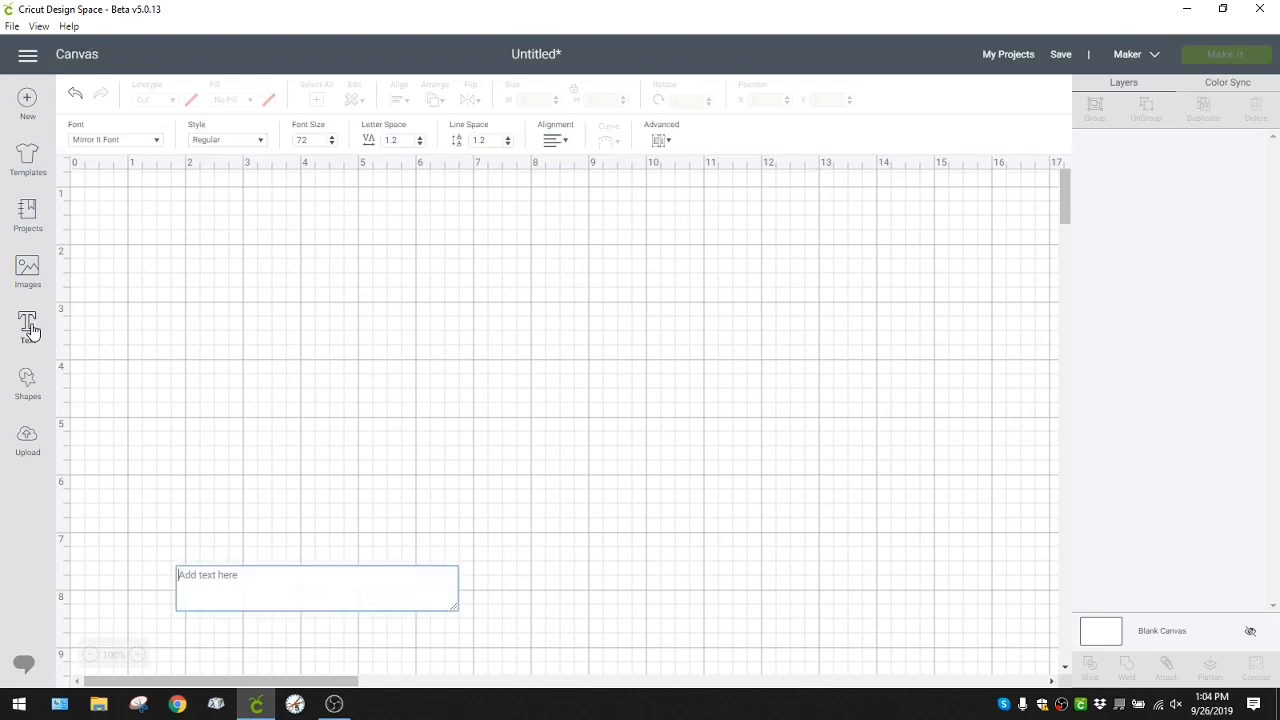
pyautogui.click(152, 146)
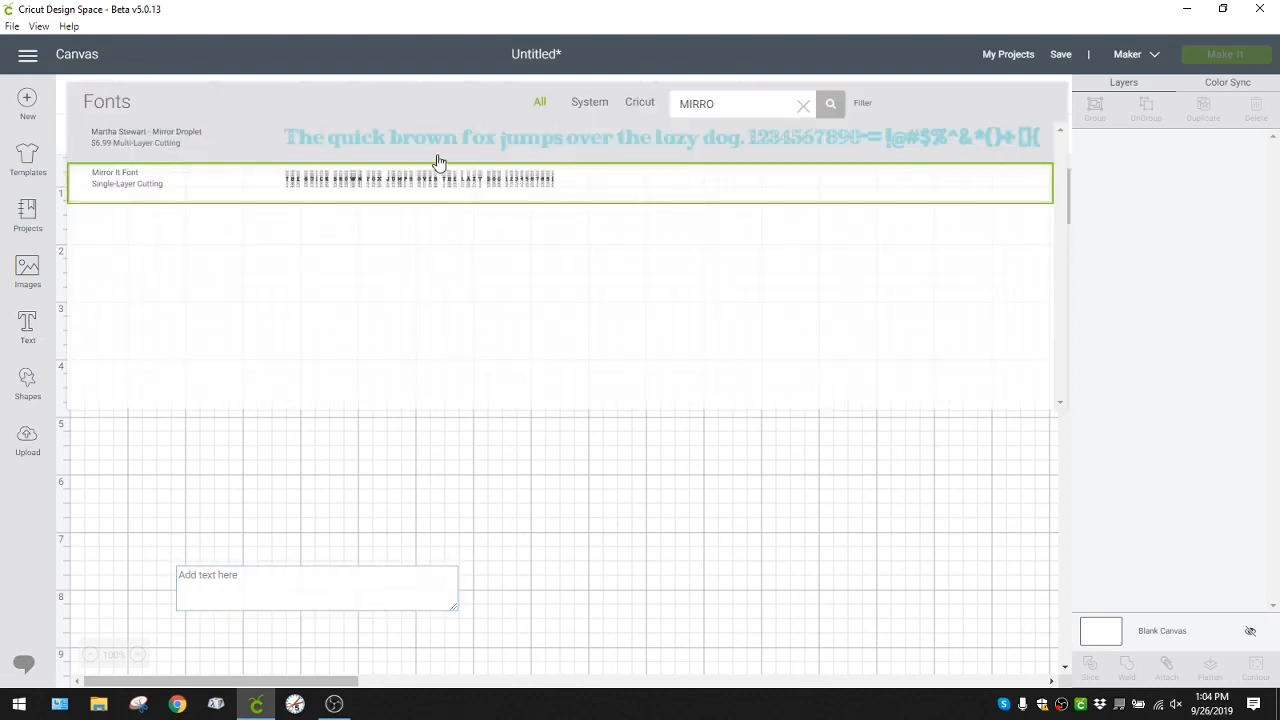
pyautogui.write('GOTHIC')
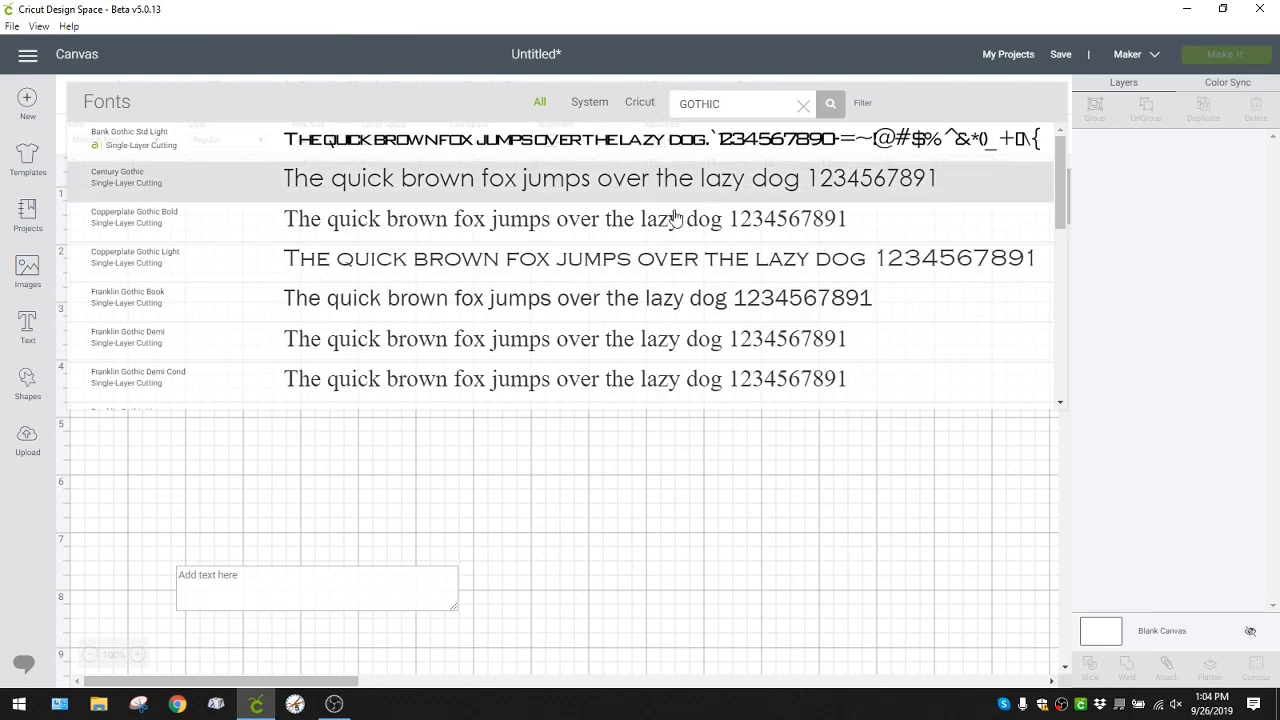
pyautogui.scroll(-5, 614, 243)
pyautogui.click(549, 314)
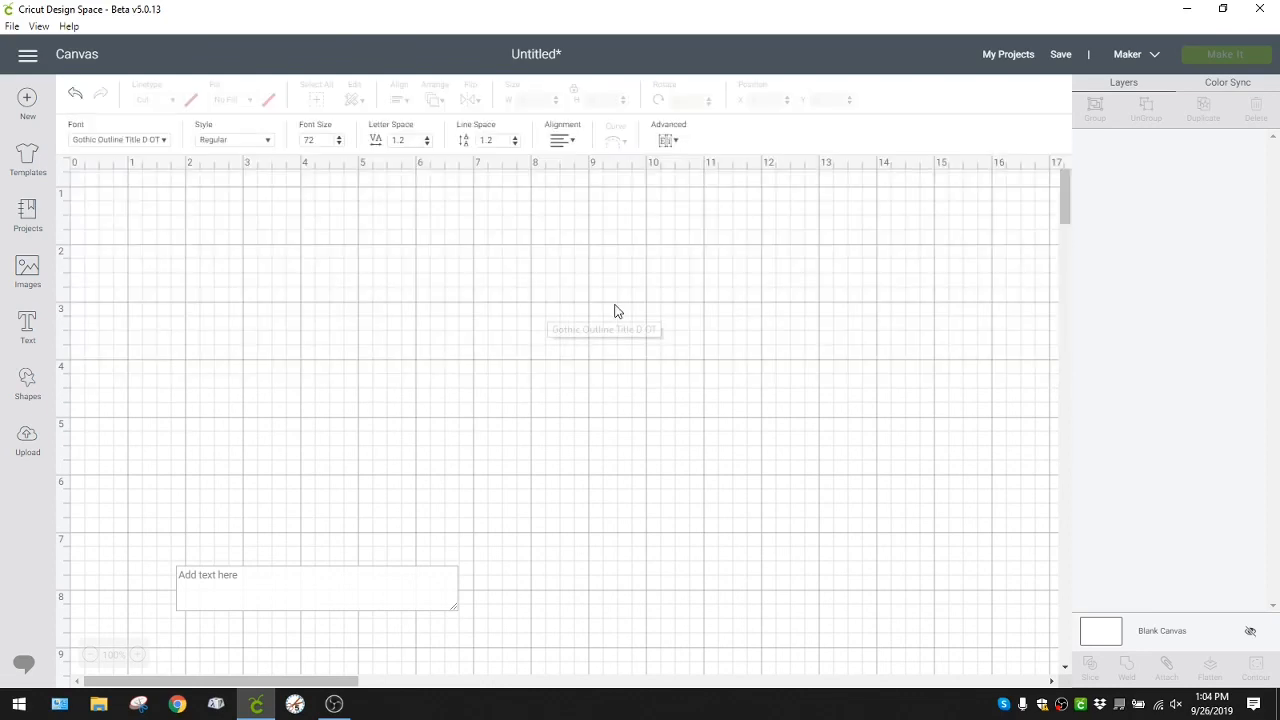
# Enter the text VARSITY, enlarge it to about 9.2 by 2.1 inches and move it up the canvas
pyautogui.click(355, 586)
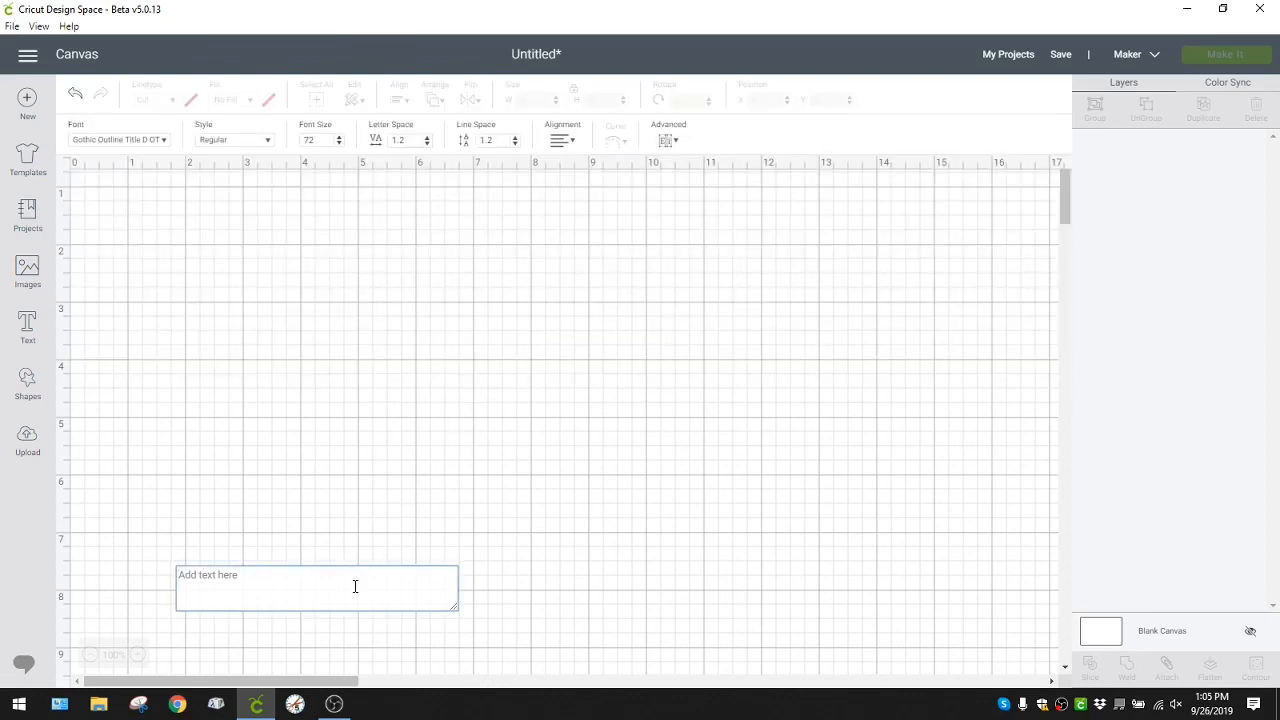
pyautogui.write('A')
pyautogui.press('BackSpace')
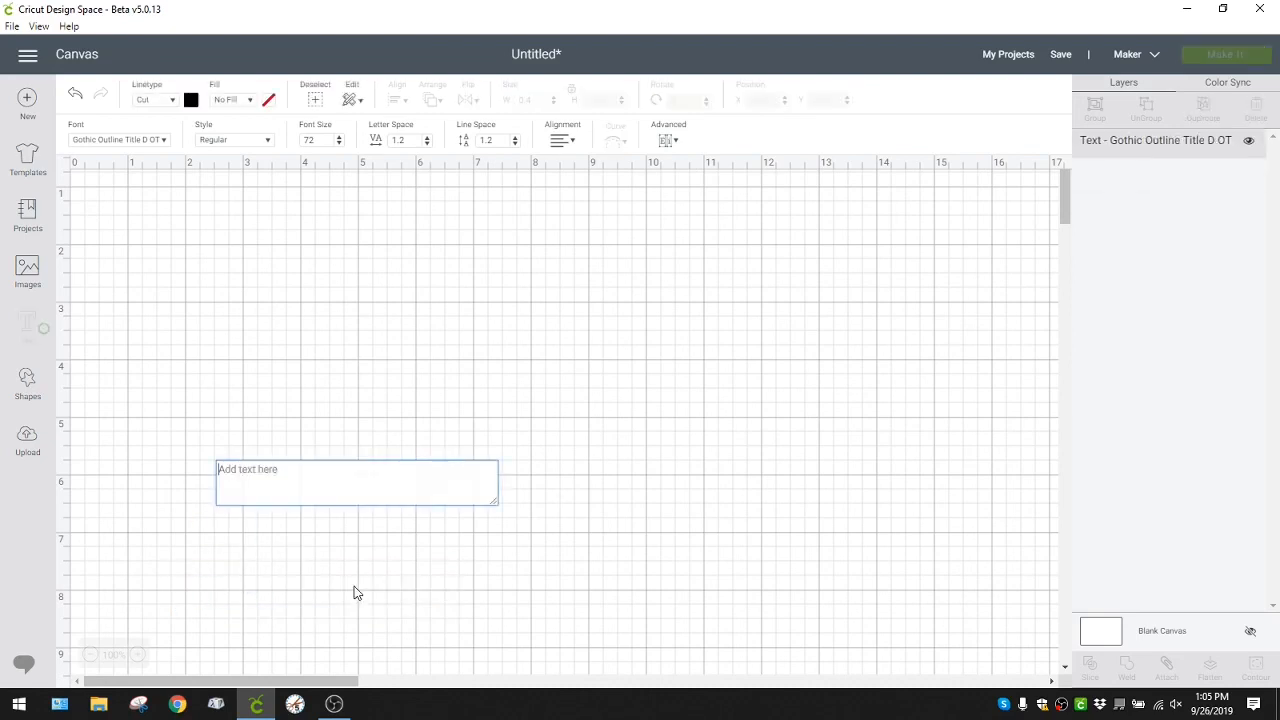
pyautogui.write('VARSITY')
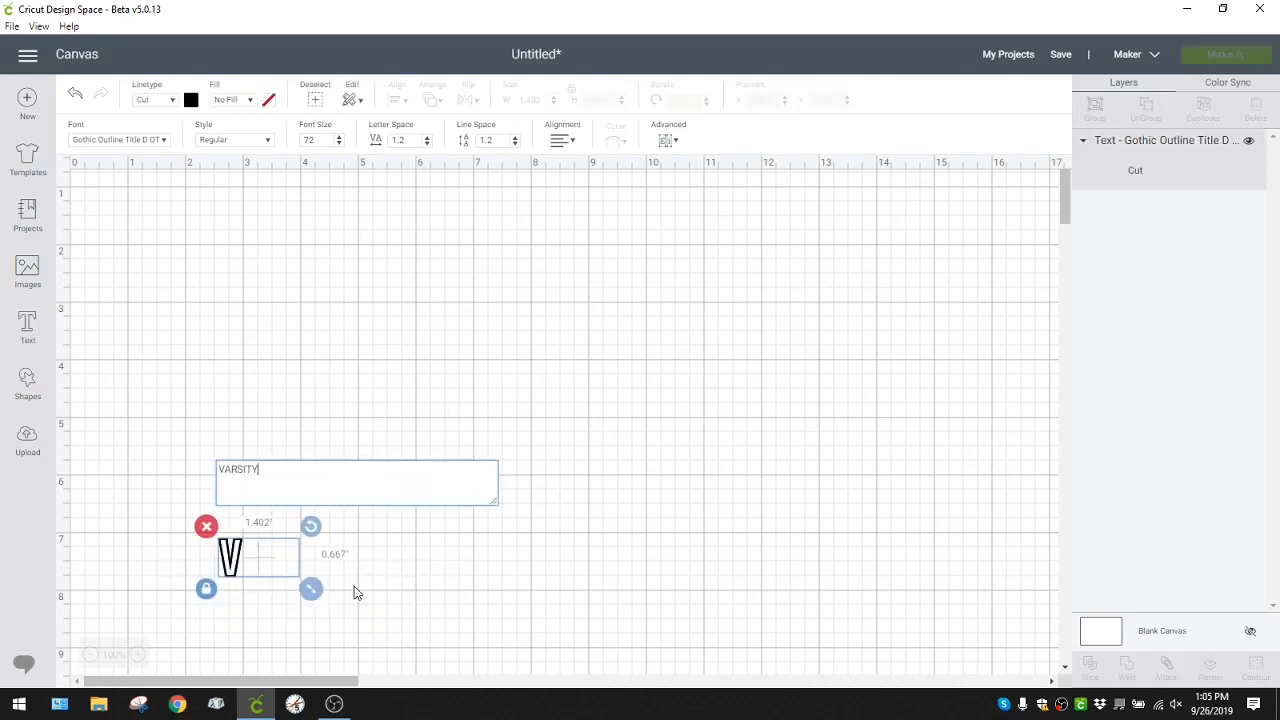
pyautogui.moveTo(411, 590); pyautogui.dragTo(759, 617)
pyautogui.moveTo(564, 624); pyautogui.dragTo(570, 383)
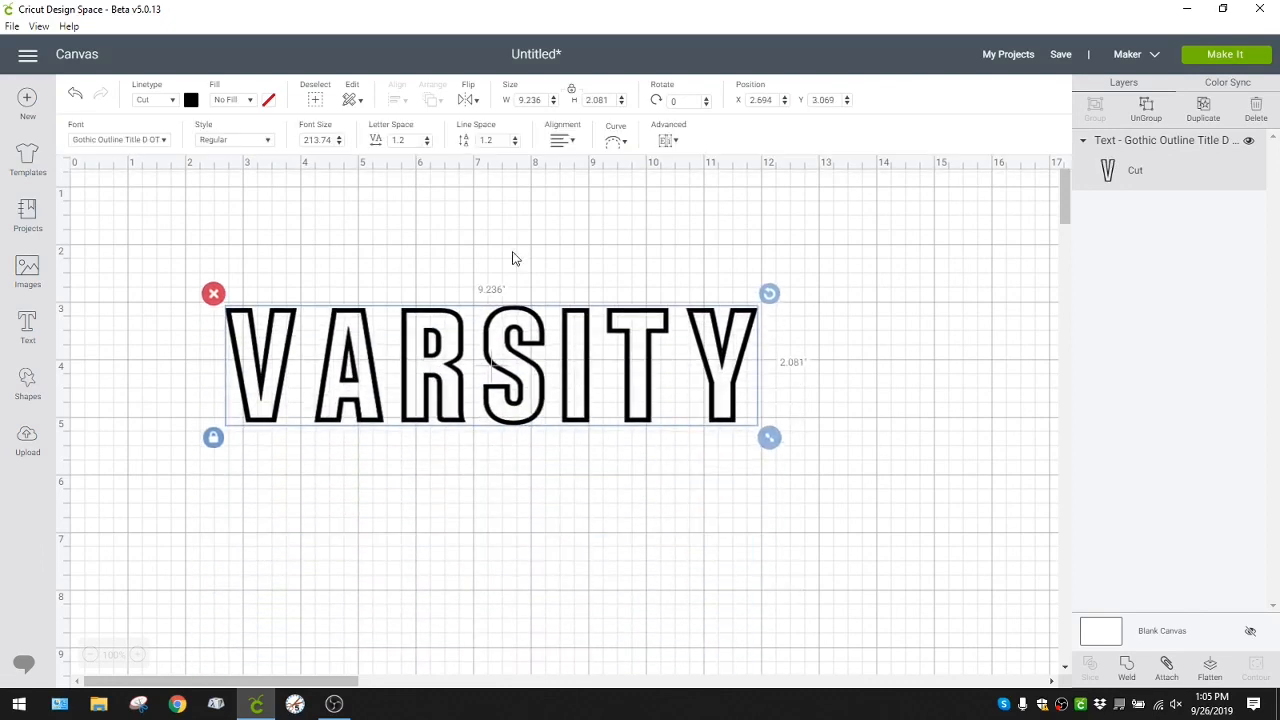
# Reduce the letter space of the outlined VARSITY text to 0.3
pyautogui.click(427, 144)
pyautogui.click(427, 144)
pyautogui.click(427, 144)
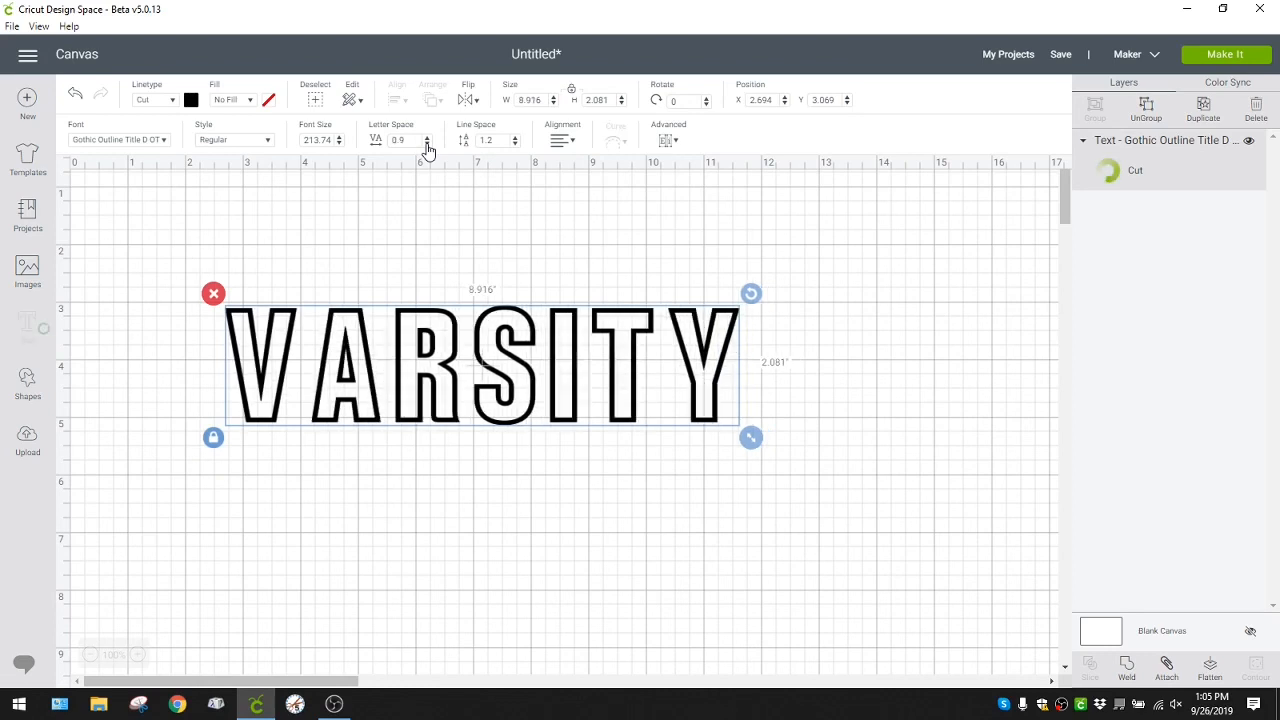
pyautogui.click(427, 144)
pyautogui.click(427, 144)
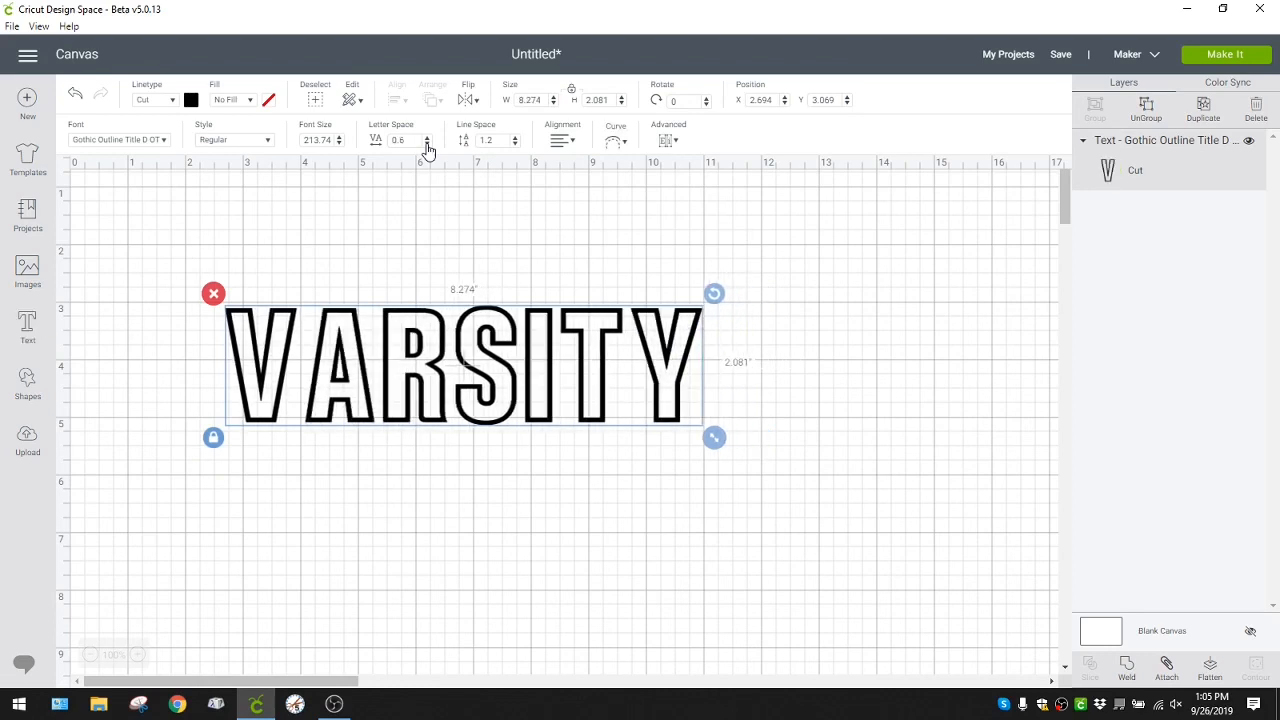
pyautogui.click(427, 144)
pyautogui.click(427, 144)
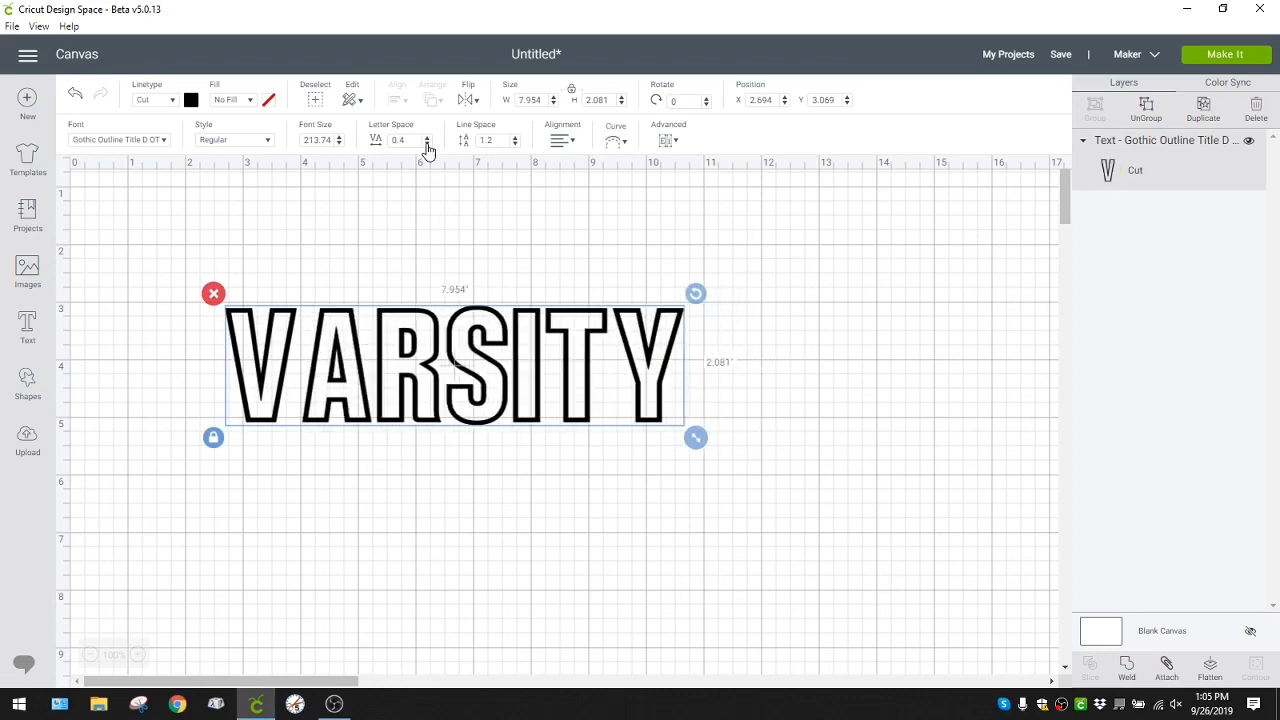
pyautogui.click(427, 144)
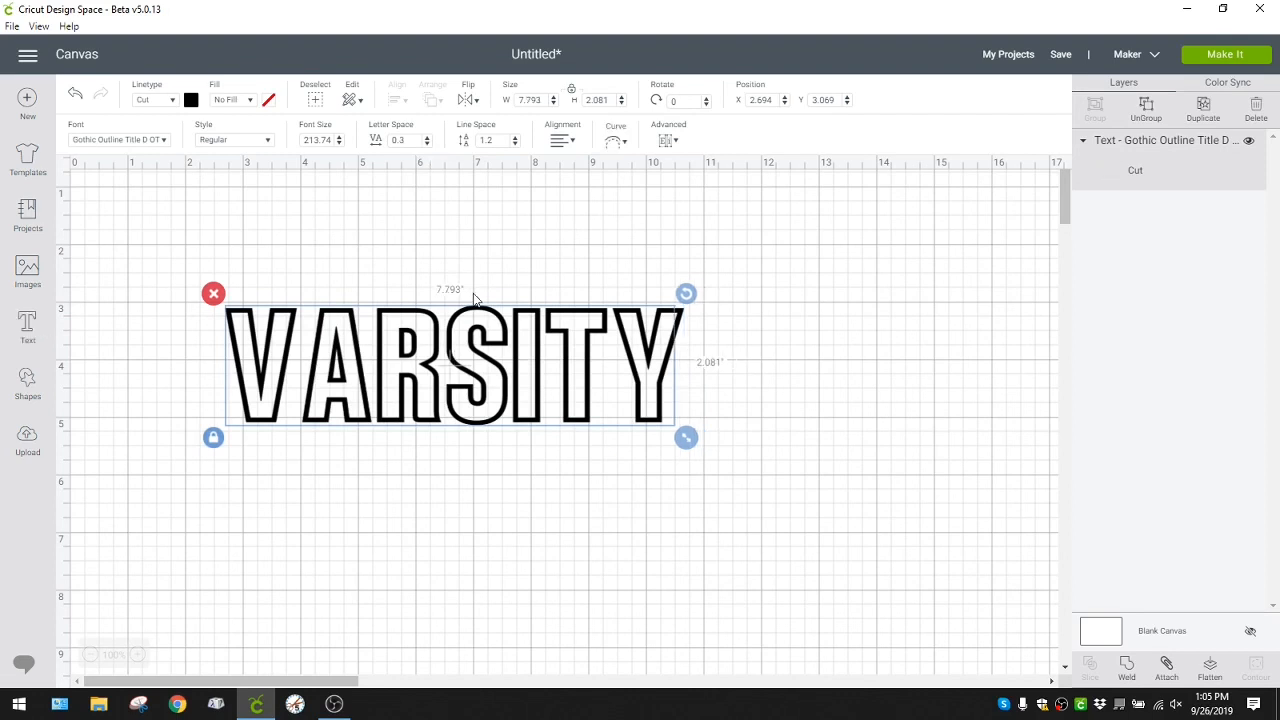
# Duplicate the outlined VARSITY text twice and move two of the three texts to the upper edge of the canvas
pyautogui.click(1205, 114)
pyautogui.click(1207, 118)
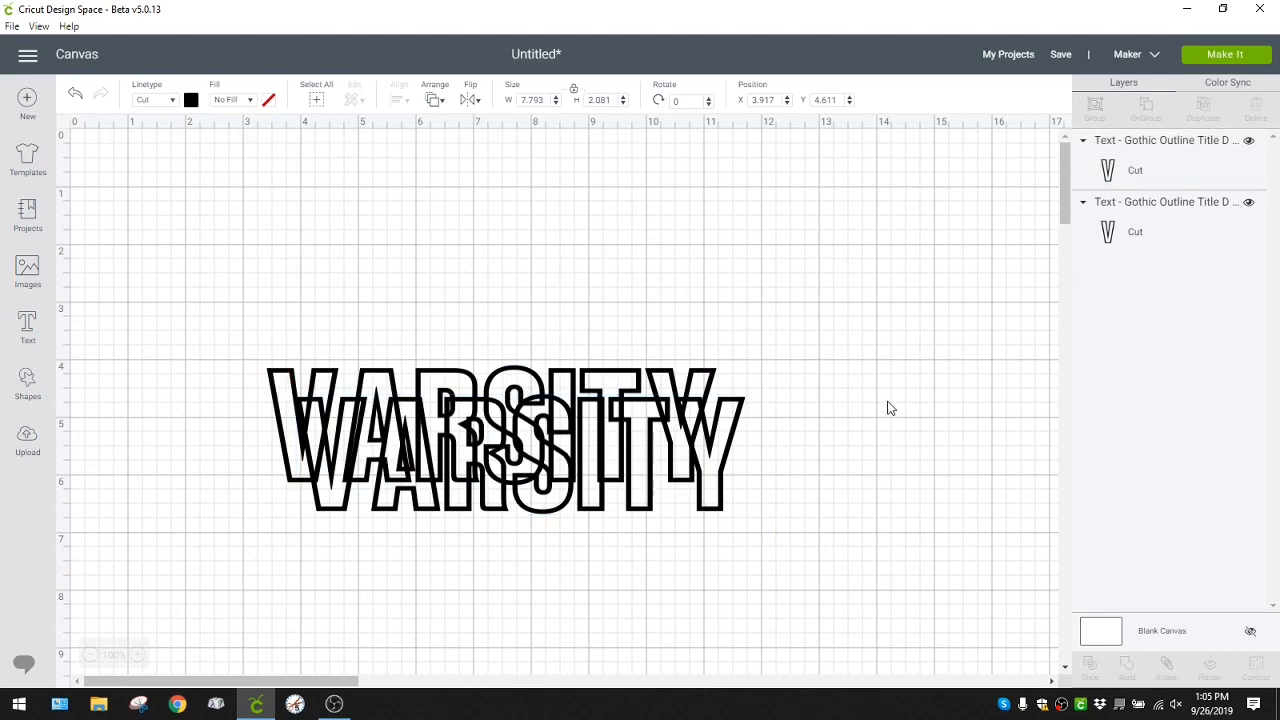
pyautogui.moveTo(724, 487); pyautogui.dragTo(716, 229)
pyautogui.moveTo(712, 445); pyautogui.dragTo(676, 218)
# Weld the separate lower VARSITY text into a single shape
pyautogui.click(628, 470)
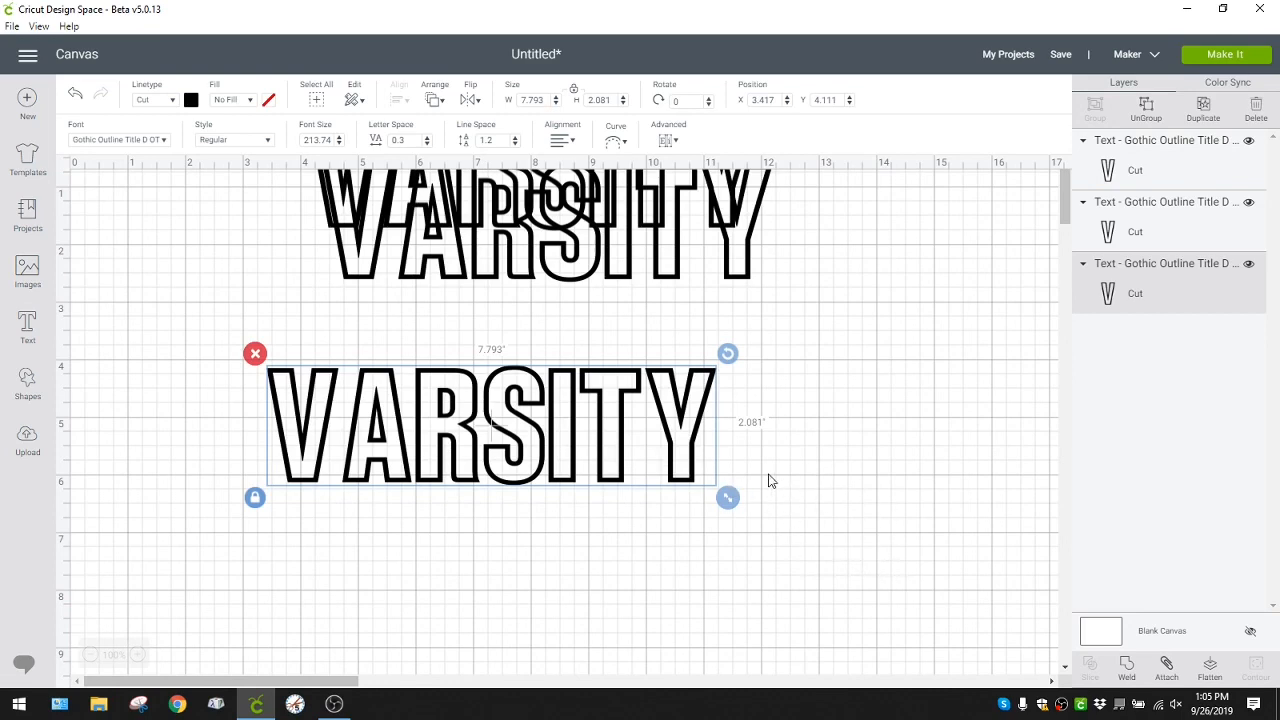
pyautogui.click(1126, 666)
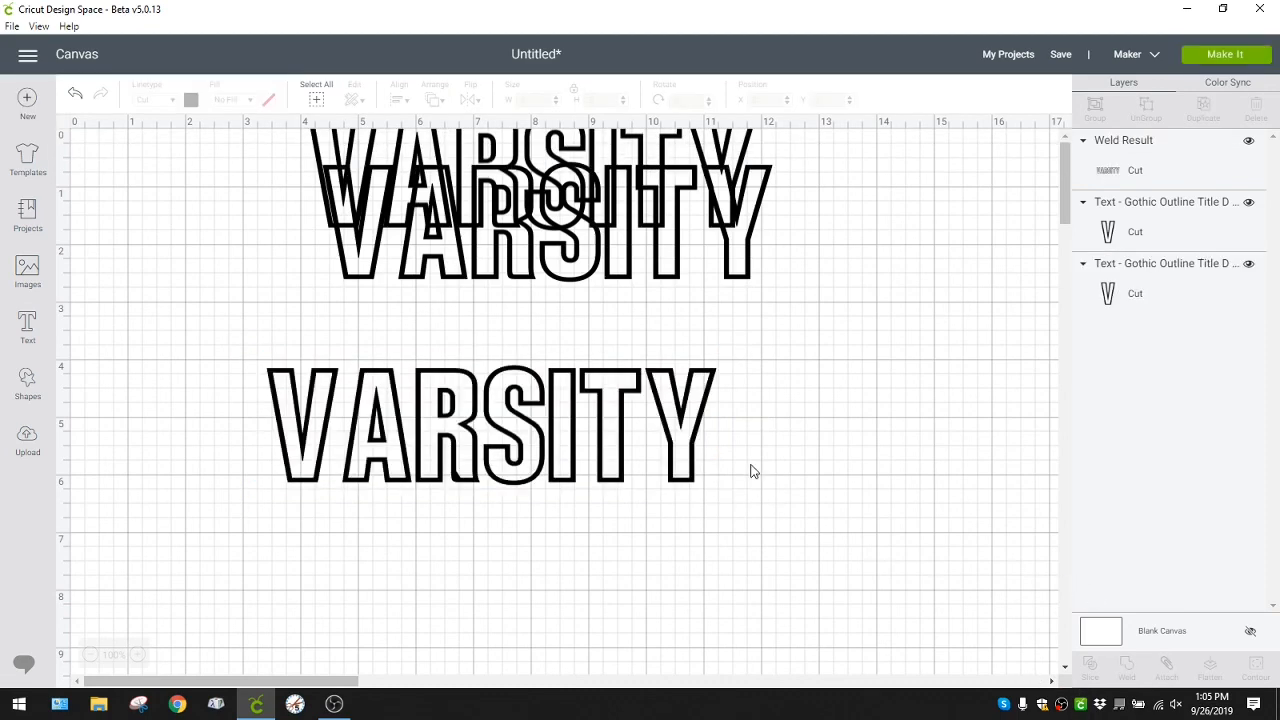
# Hide the inner contours of every letter in the welded VARSITY, including the holes of the A and R, to make solid letters
pyautogui.click(685, 410)
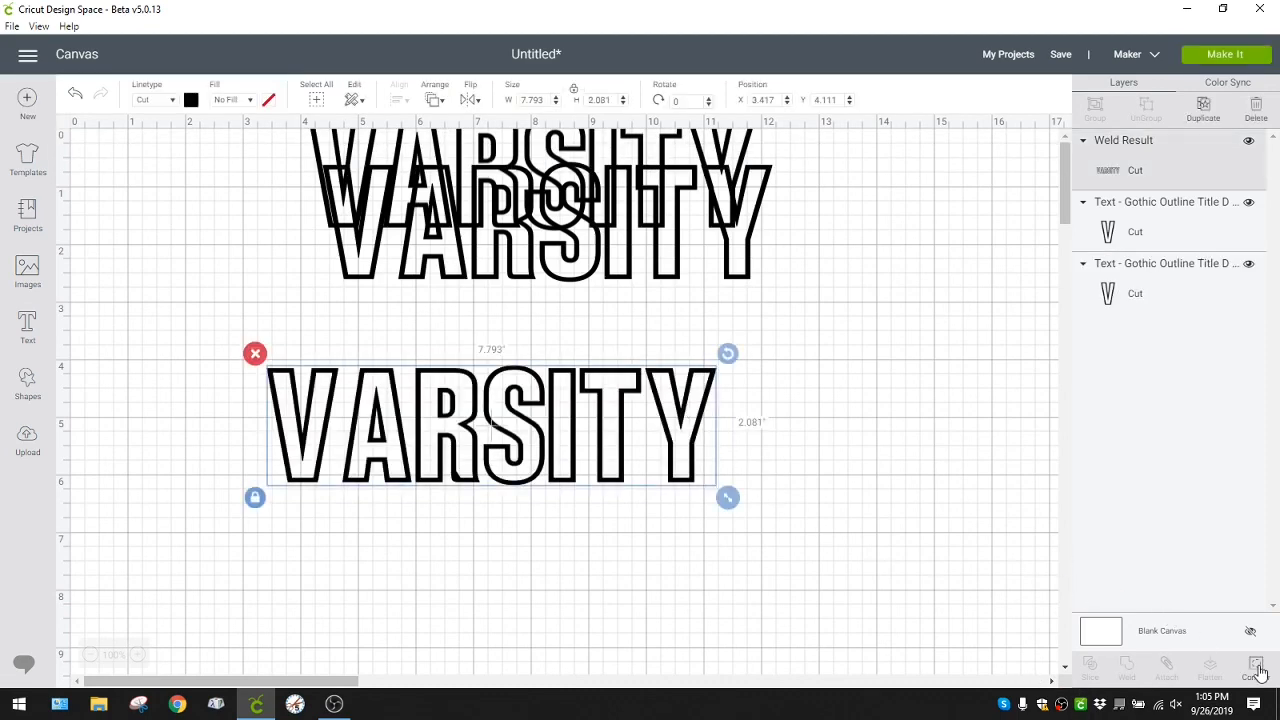
pyautogui.click(1257, 667)
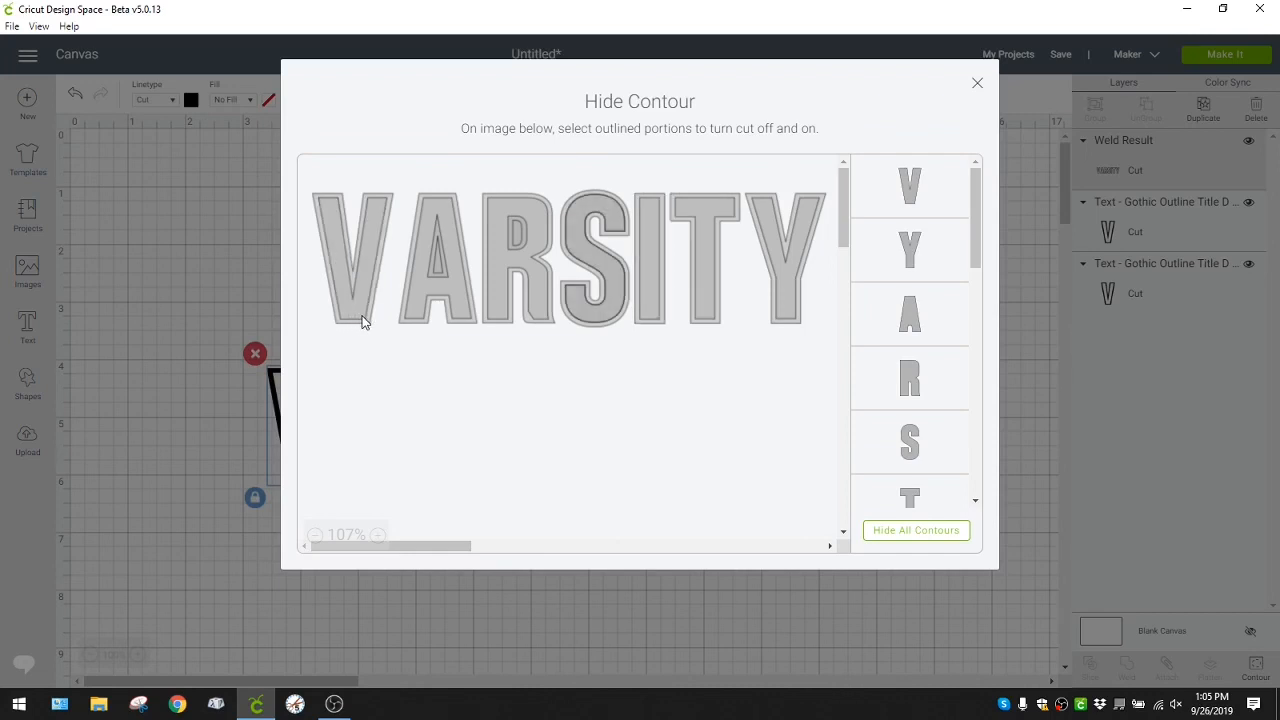
pyautogui.click(542, 306)
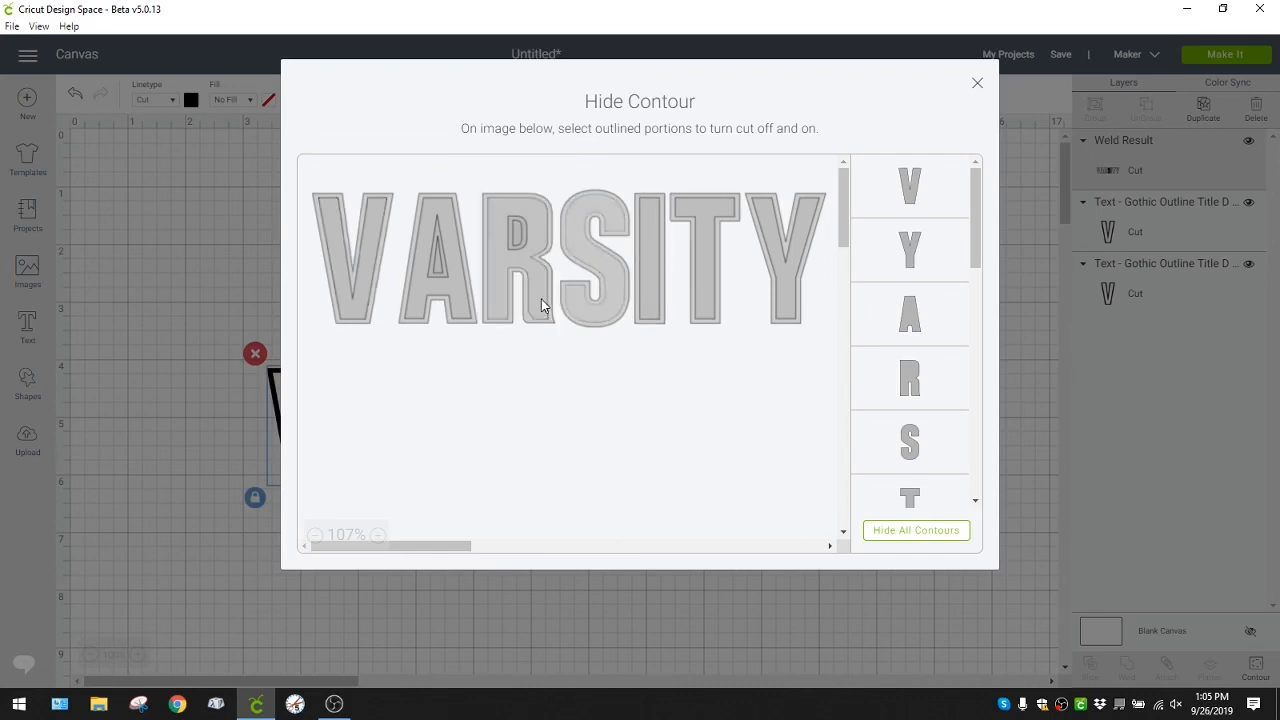
pyautogui.click(454, 282)
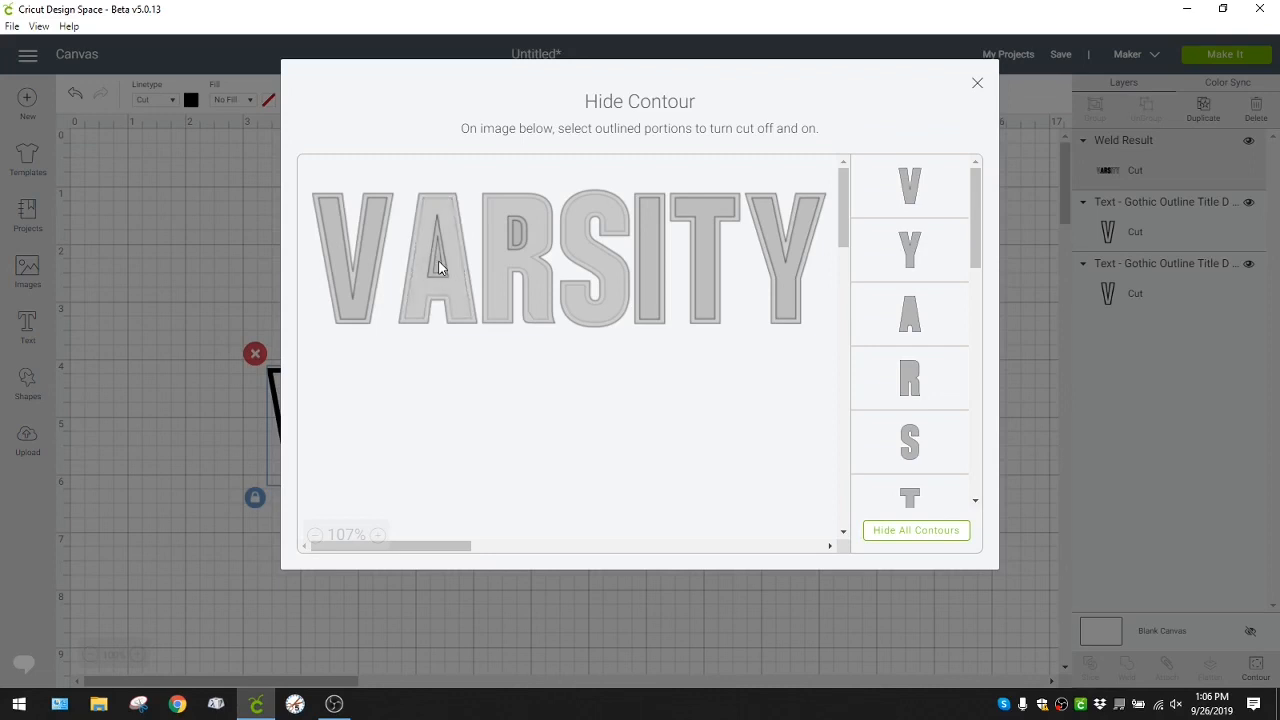
pyautogui.click(353, 306)
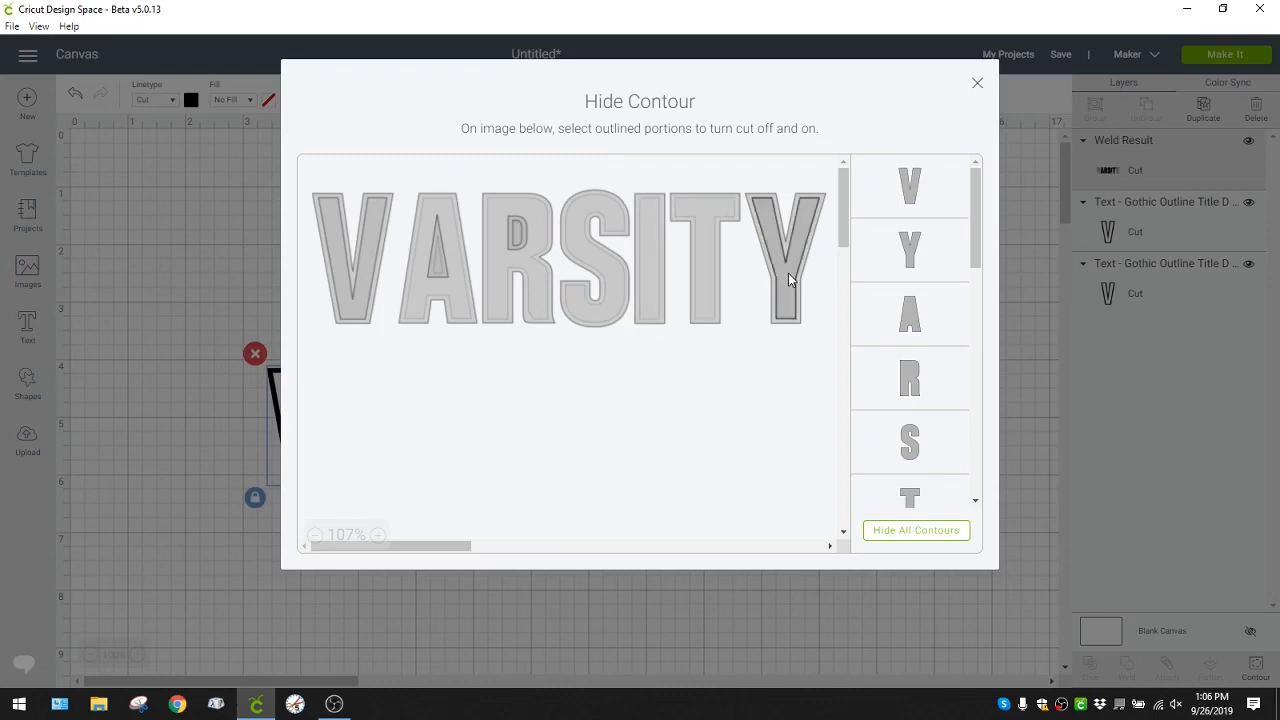
pyautogui.click(372, 328)
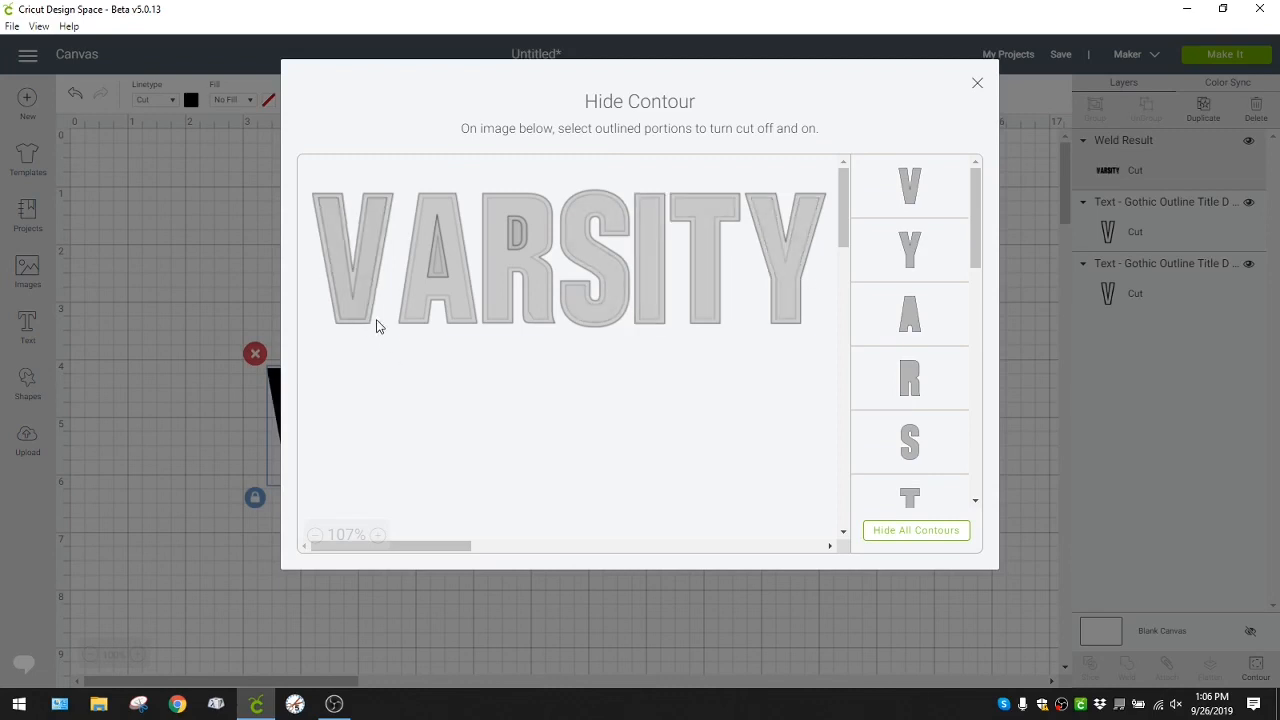
pyautogui.click(527, 244)
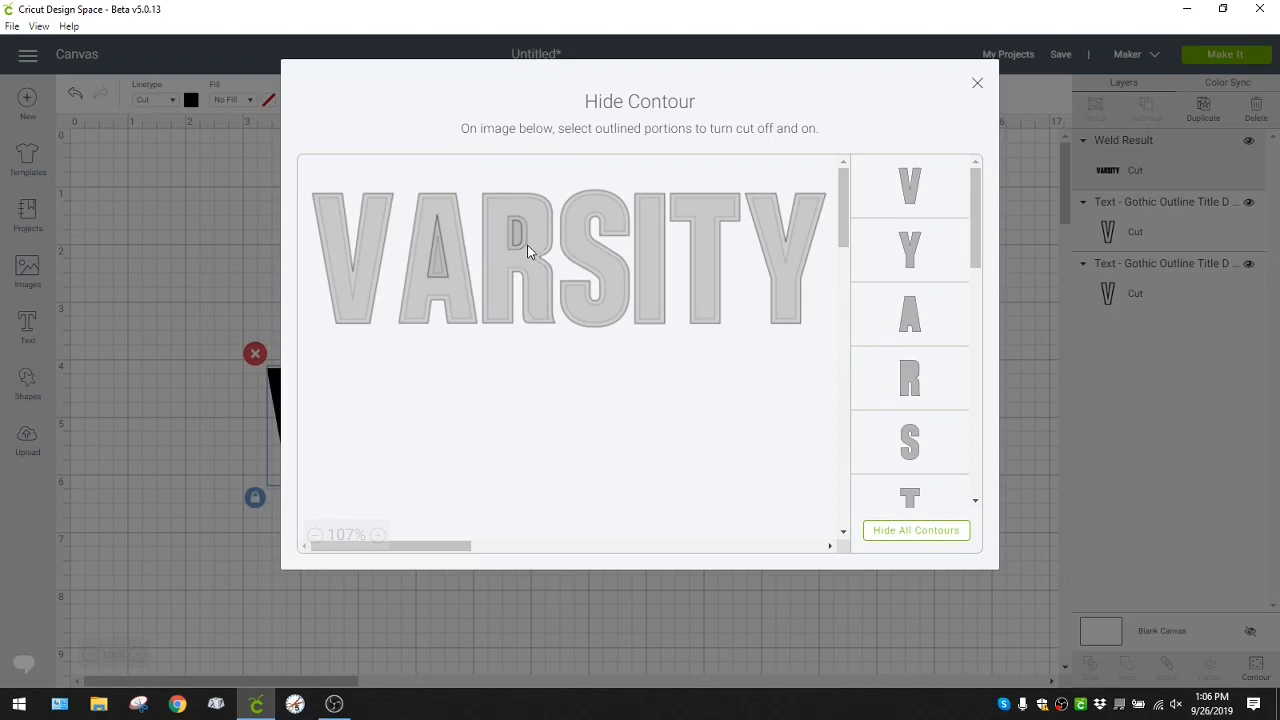
pyautogui.click(440, 266)
pyautogui.click(977, 86)
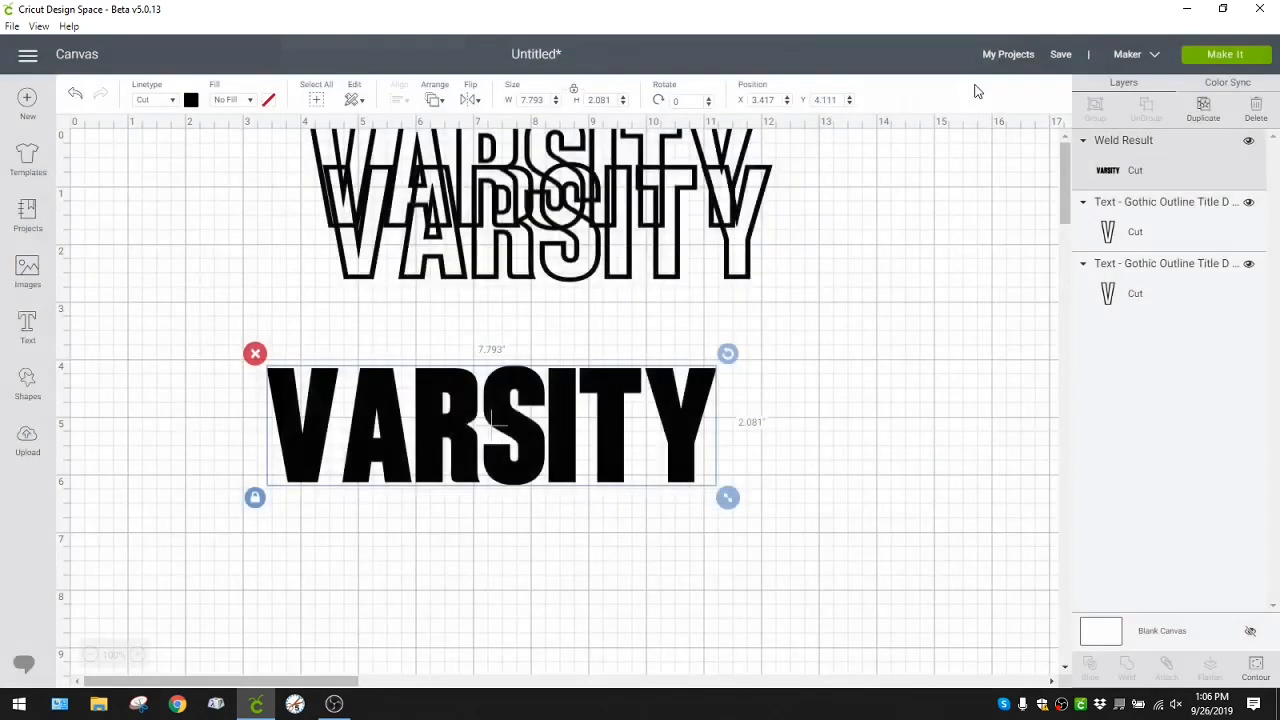
# Spread the three VARSITY words vertically so the two outlined ones sit apart above the solid one
pyautogui.moveTo(606, 462); pyautogui.dragTo(625, 438)
pyautogui.moveTo(679, 258); pyautogui.dragTo(636, 398)
pyautogui.moveTo(645, 303)
pyautogui.mouseDown()
pyautogui.moveTo(656, 234)
pyautogui.moveTo(634, 288)
pyautogui.mouseUp()
pyautogui.moveTo(627, 448); pyautogui.dragTo(629, 565)
pyautogui.moveTo(623, 309); pyautogui.dragTo(620, 355)
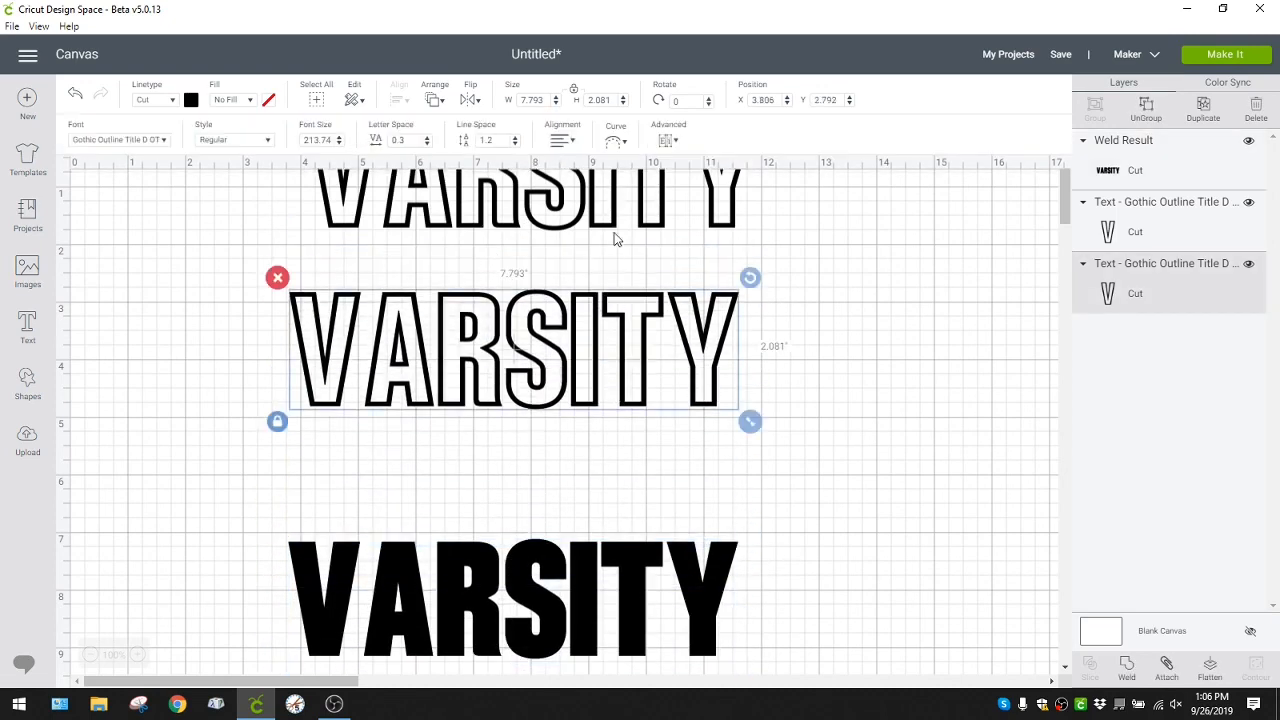
pyautogui.moveTo(616, 184); pyautogui.dragTo(602, 259)
pyautogui.moveTo(626, 330); pyautogui.dragTo(631, 400)
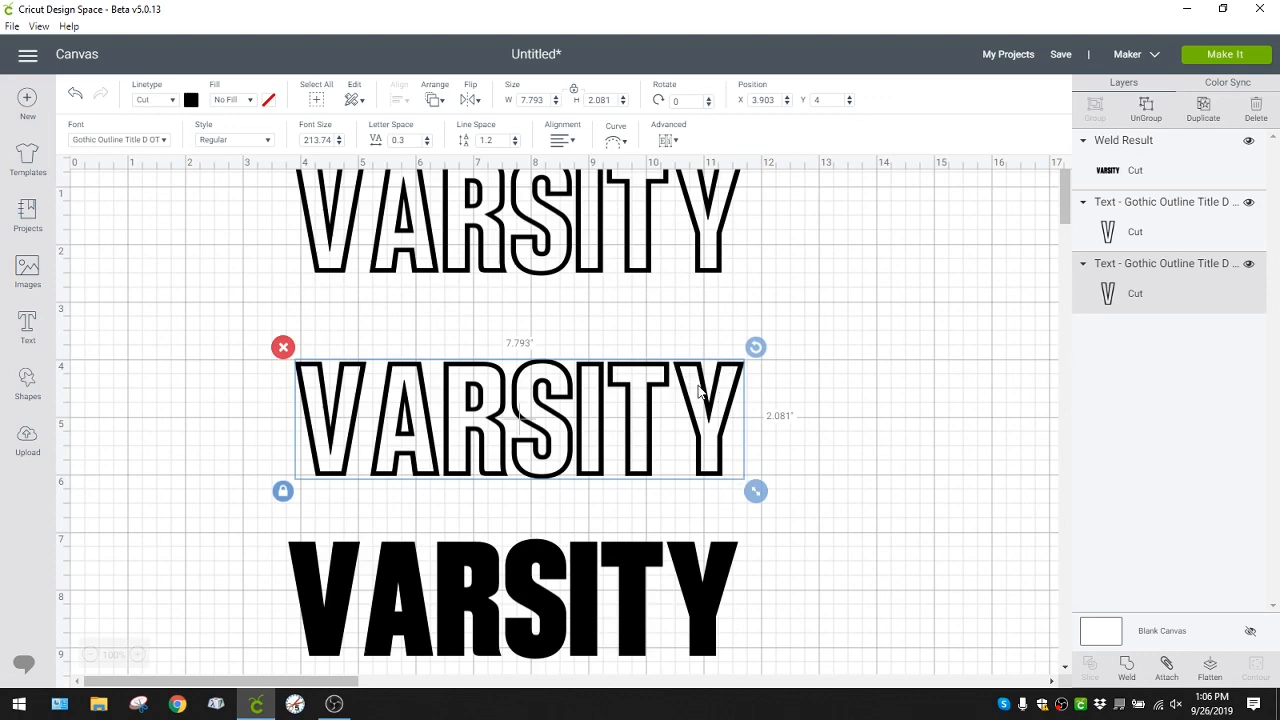
pyautogui.moveTo(702, 596); pyautogui.dragTo(736, 606)
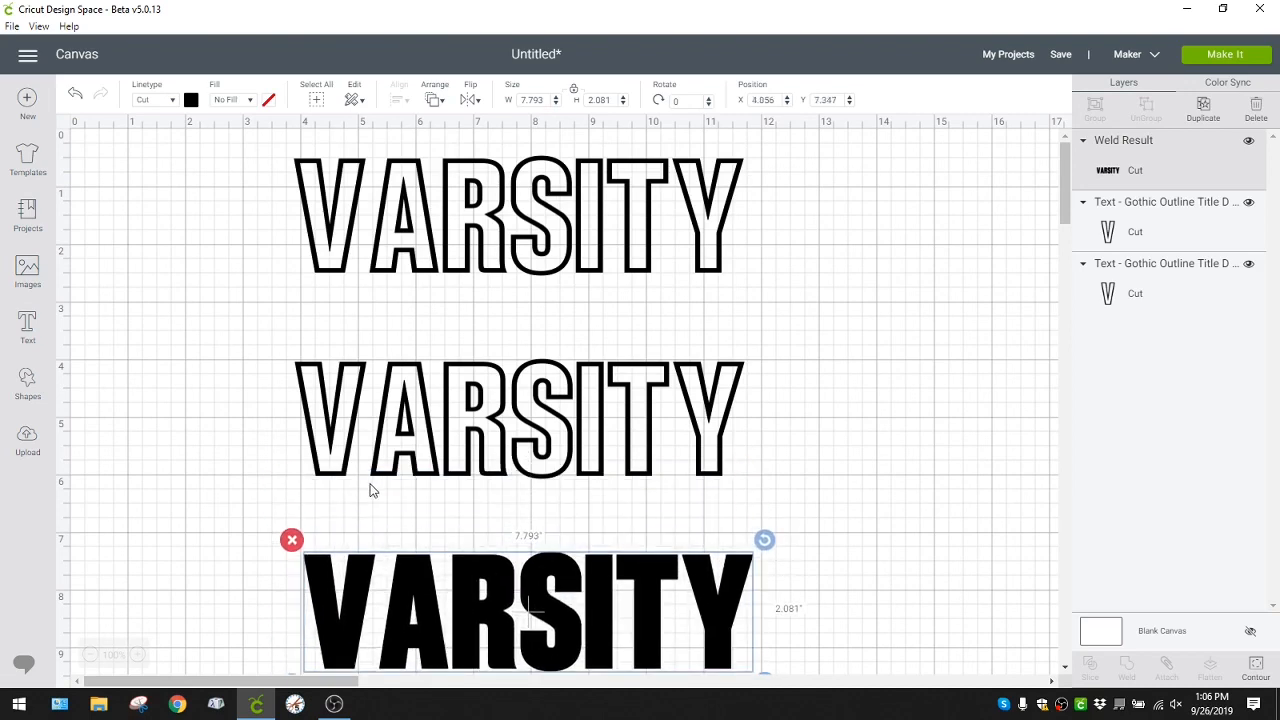
# Insert a square, stretch it unproportionally into a bar about 9.4 by 2.06 inches, and move it below the middle outlined VARSITY
pyautogui.click(38, 380)
pyautogui.click(103, 272)
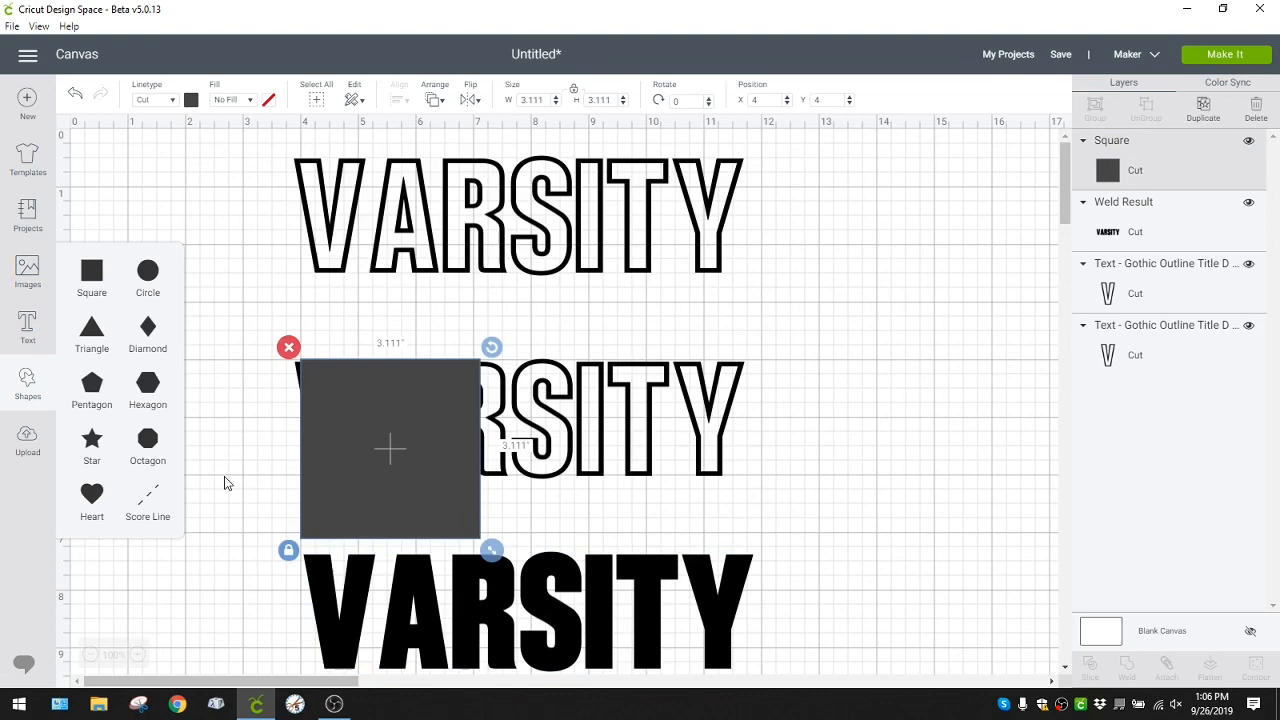
pyautogui.click(288, 549)
pyautogui.moveTo(491, 549); pyautogui.dragTo(565, 538)
pyautogui.moveTo(761, 527); pyautogui.dragTo(855, 490)
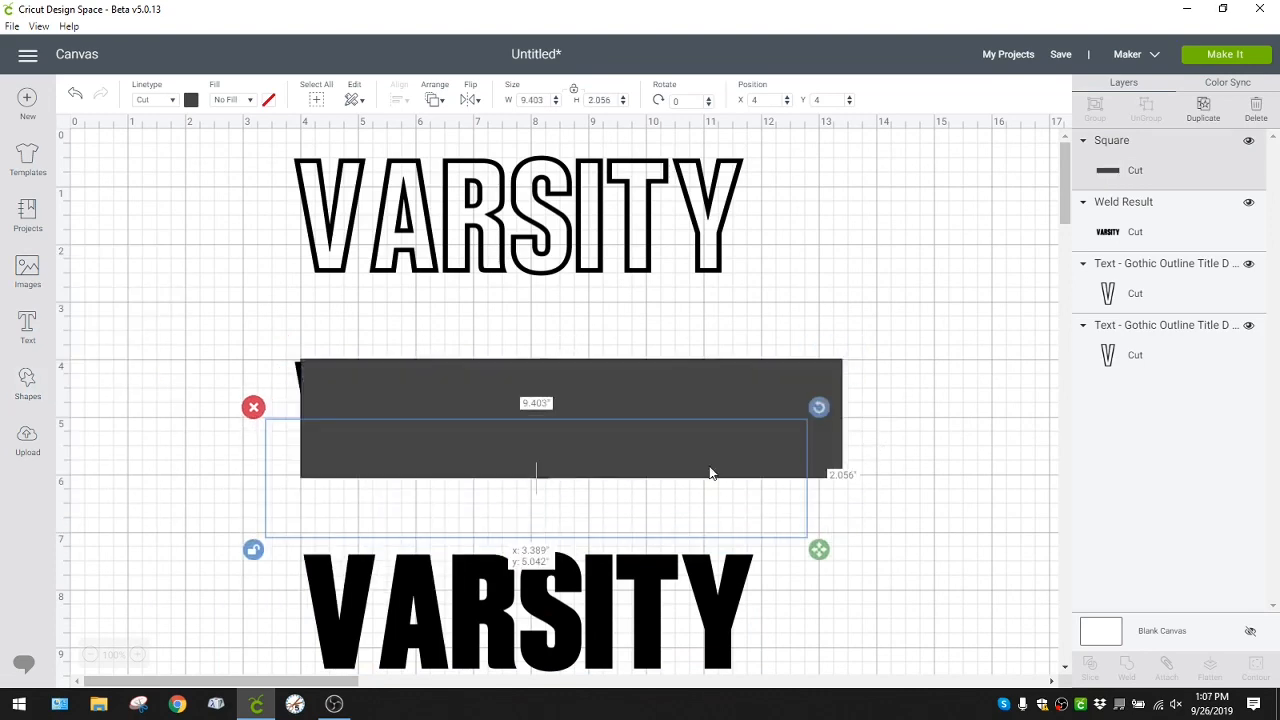
pyautogui.moveTo(709, 471); pyautogui.dragTo(682, 476)
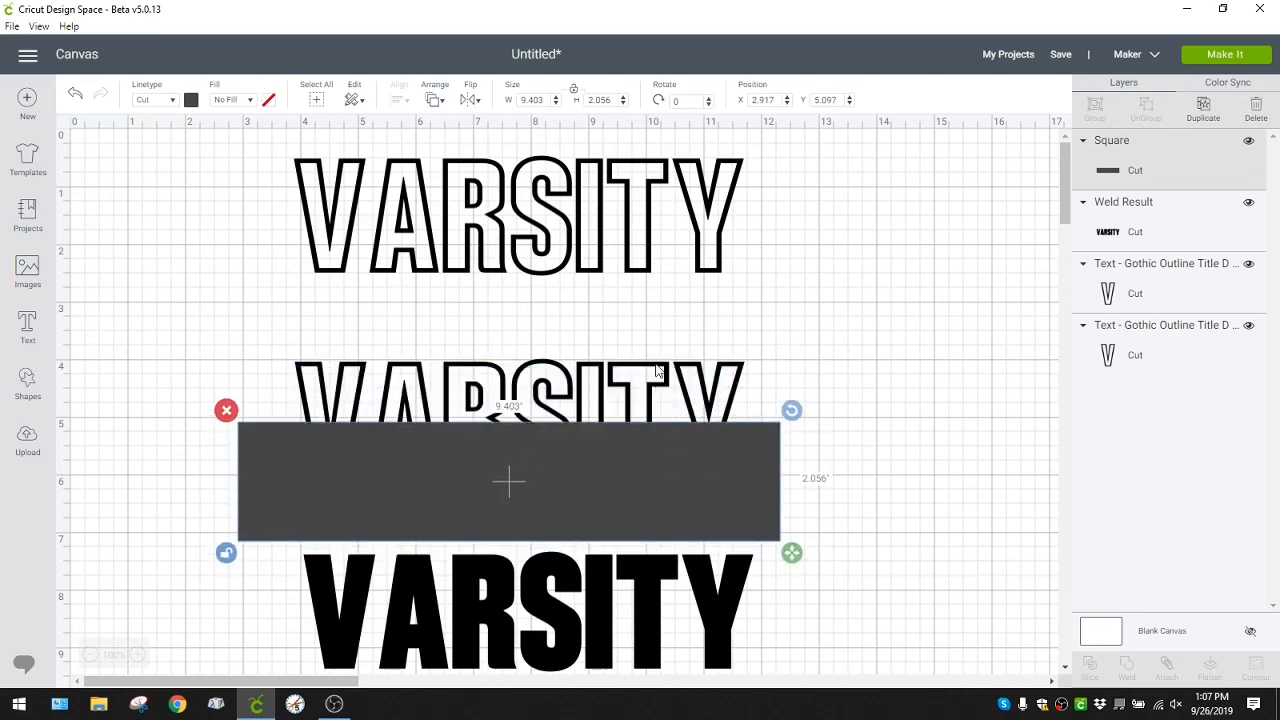
# Raise the lower outlined VARSITY, duplicate the bar, and move the copy and the solid word towards the lower edge of the canvas
pyautogui.moveTo(658, 370); pyautogui.dragTo(660, 318)
pyautogui.click(686, 513)
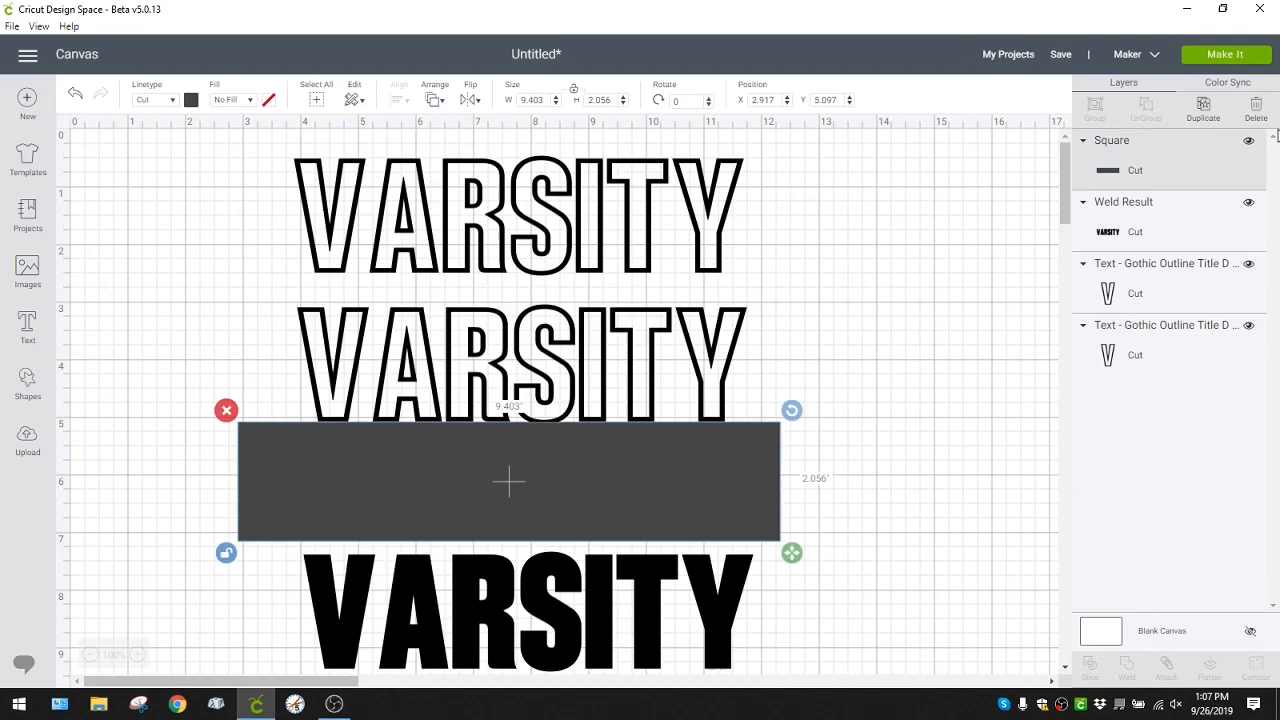
pyautogui.click(1203, 108)
pyautogui.moveTo(654, 555); pyautogui.dragTo(654, 712)
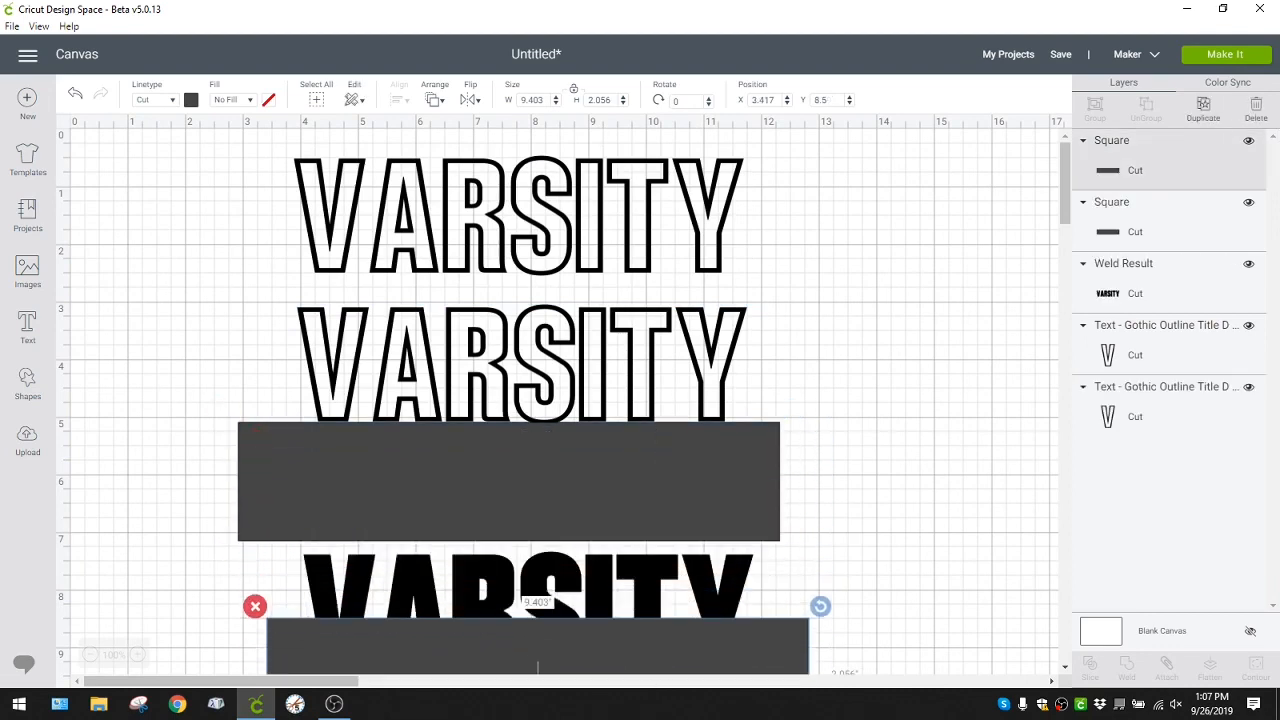
pyautogui.moveTo(622, 583); pyautogui.dragTo(652, 639)
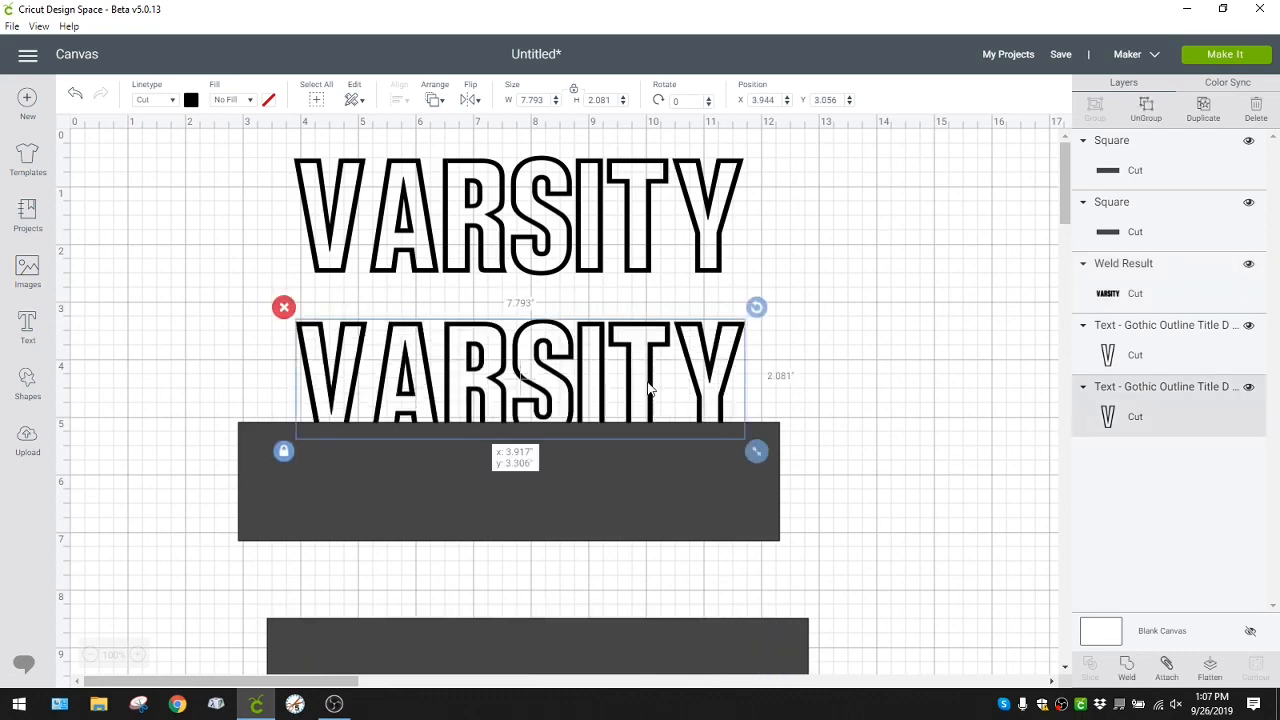
# Lay the upper bar over the lower part of the second outlined VARSITY and slice the two shapes
pyautogui.moveTo(657, 385); pyautogui.dragTo(655, 404)
pyautogui.moveTo(636, 526); pyautogui.dragTo(646, 485)
pyautogui.click(995, 438)
pyautogui.moveTo(198, 313); pyautogui.dragTo(934, 543)
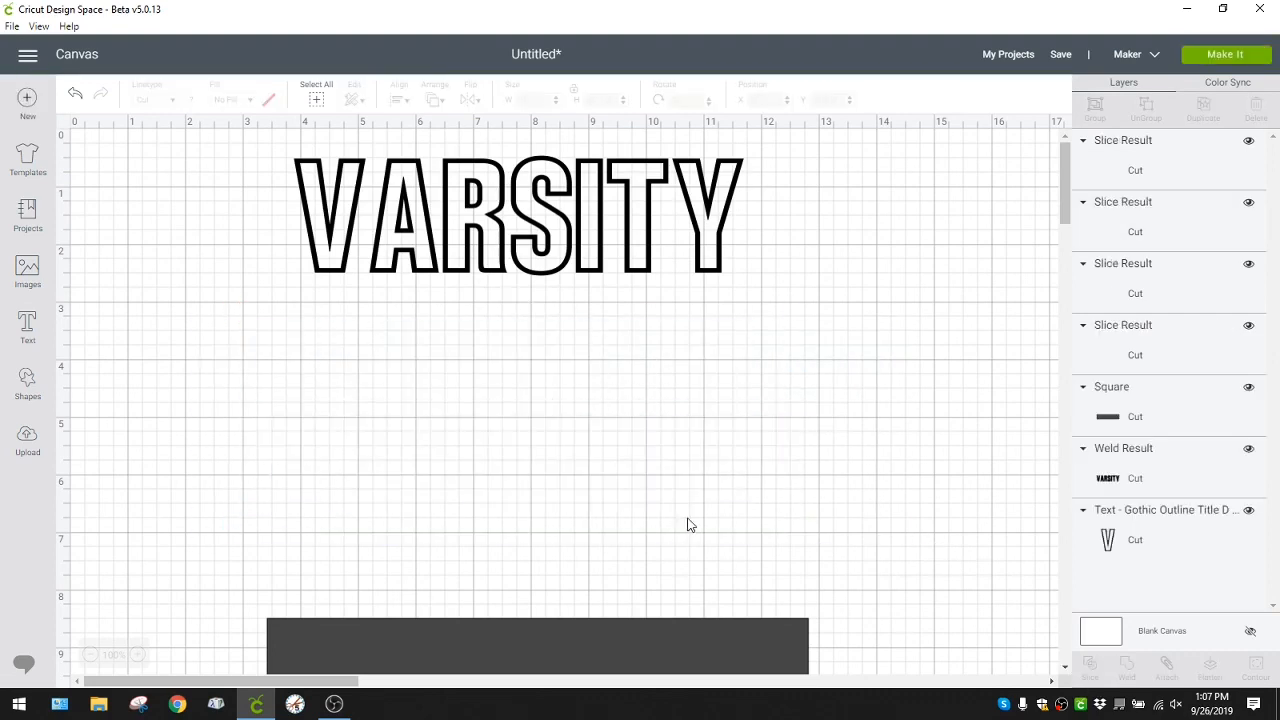
# Delete the sliced bar and the surplus cut-out piece, and move the two remaining letter pieces down near the solid word
pyautogui.moveTo(593, 490); pyautogui.dragTo(593, 547)
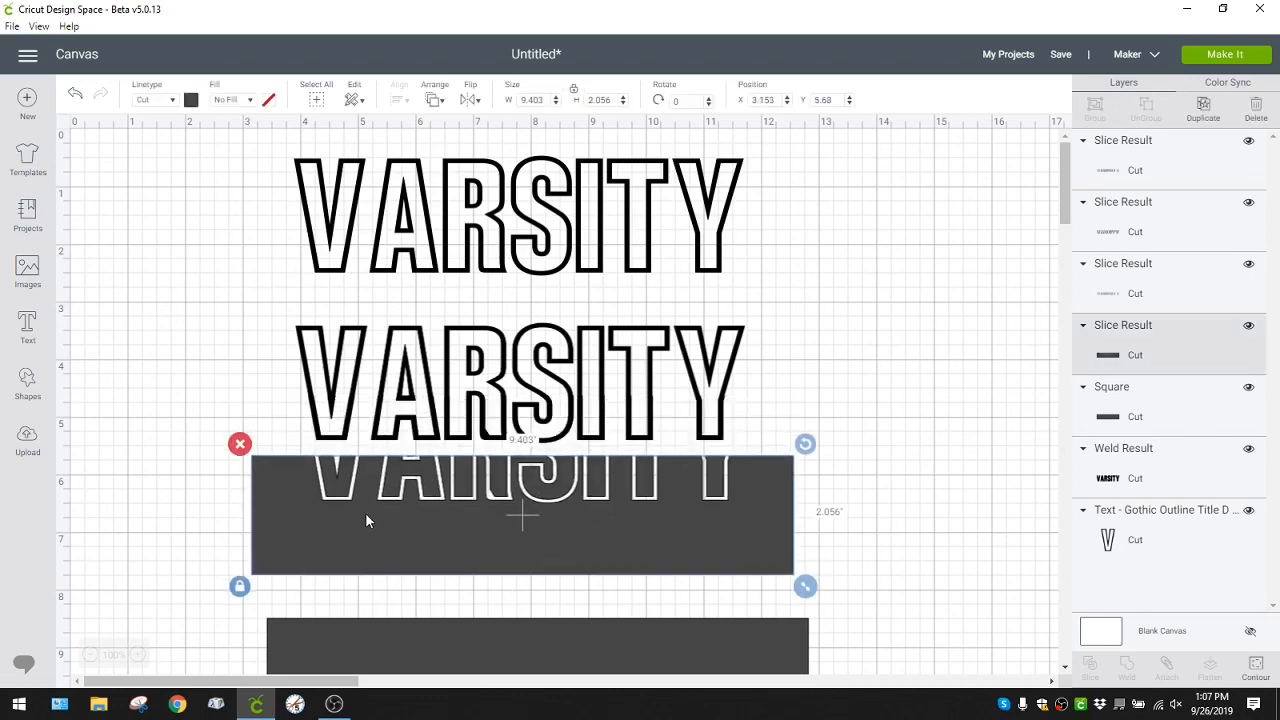
pyautogui.click(240, 443)
pyautogui.moveTo(348, 418); pyautogui.dragTo(342, 496)
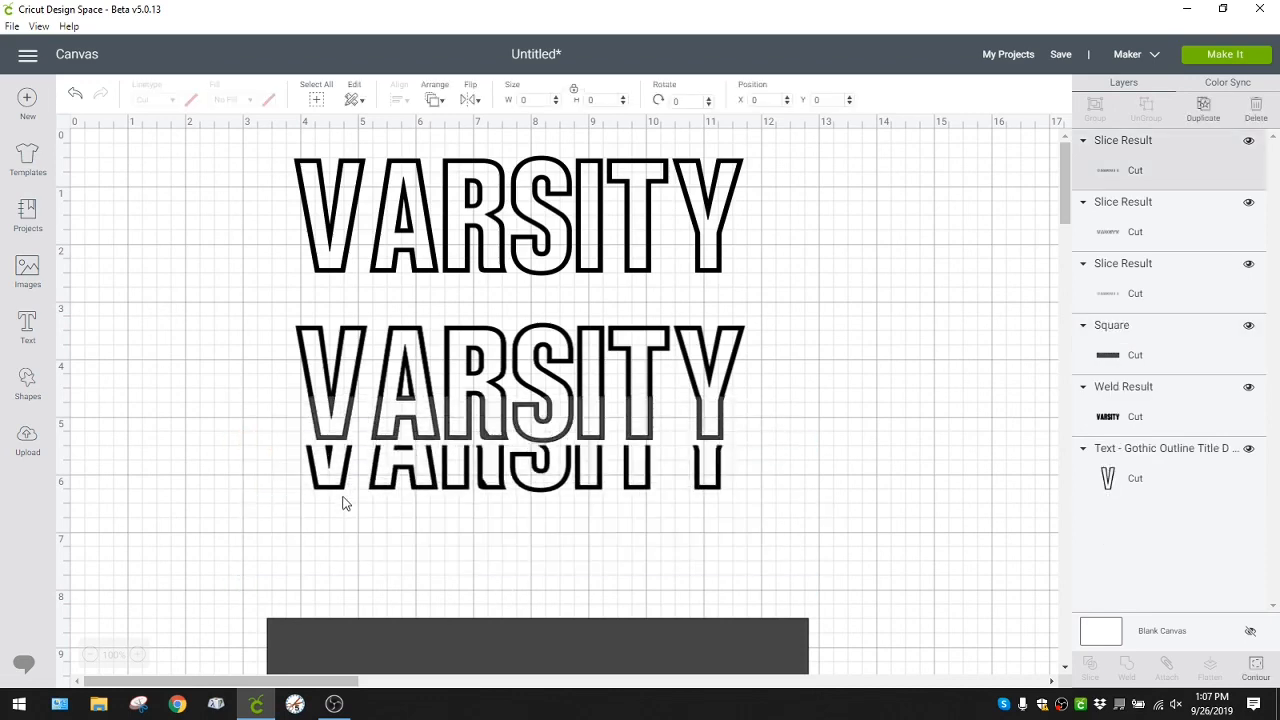
pyautogui.moveTo(349, 431); pyautogui.dragTo(315, 436)
pyautogui.click(263, 390)
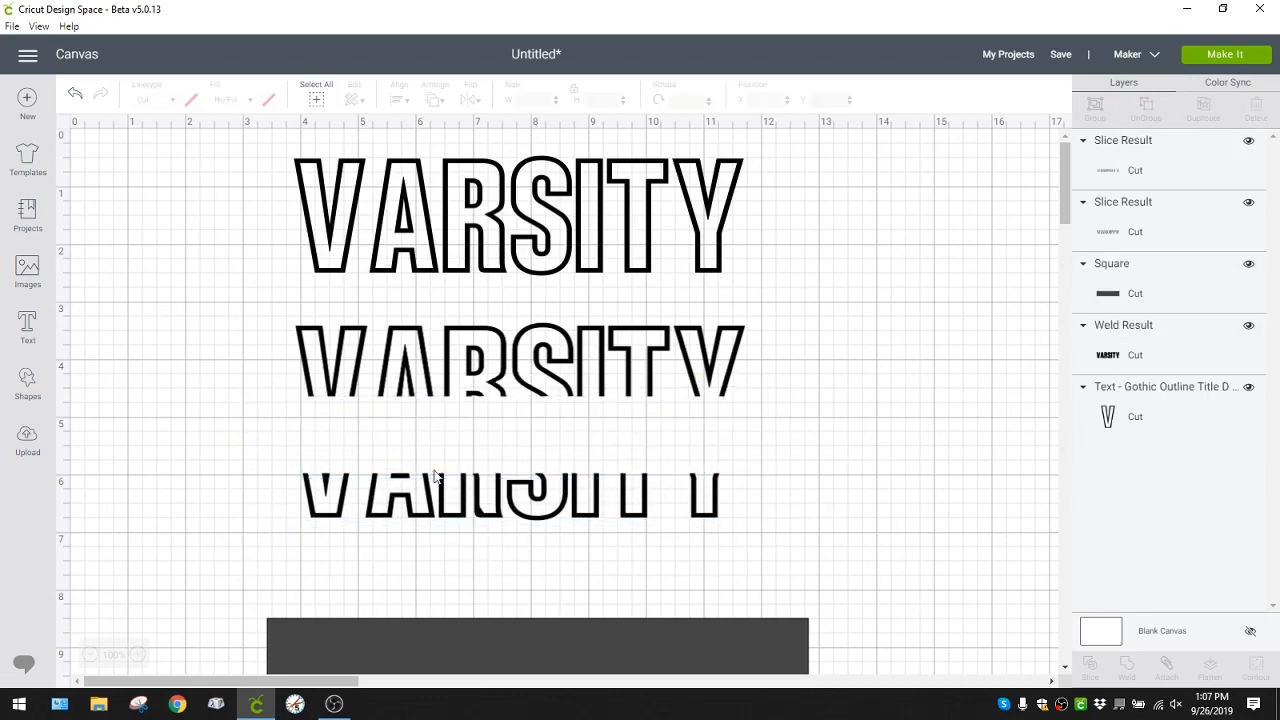
pyautogui.moveTo(521, 391); pyautogui.dragTo(521, 588)
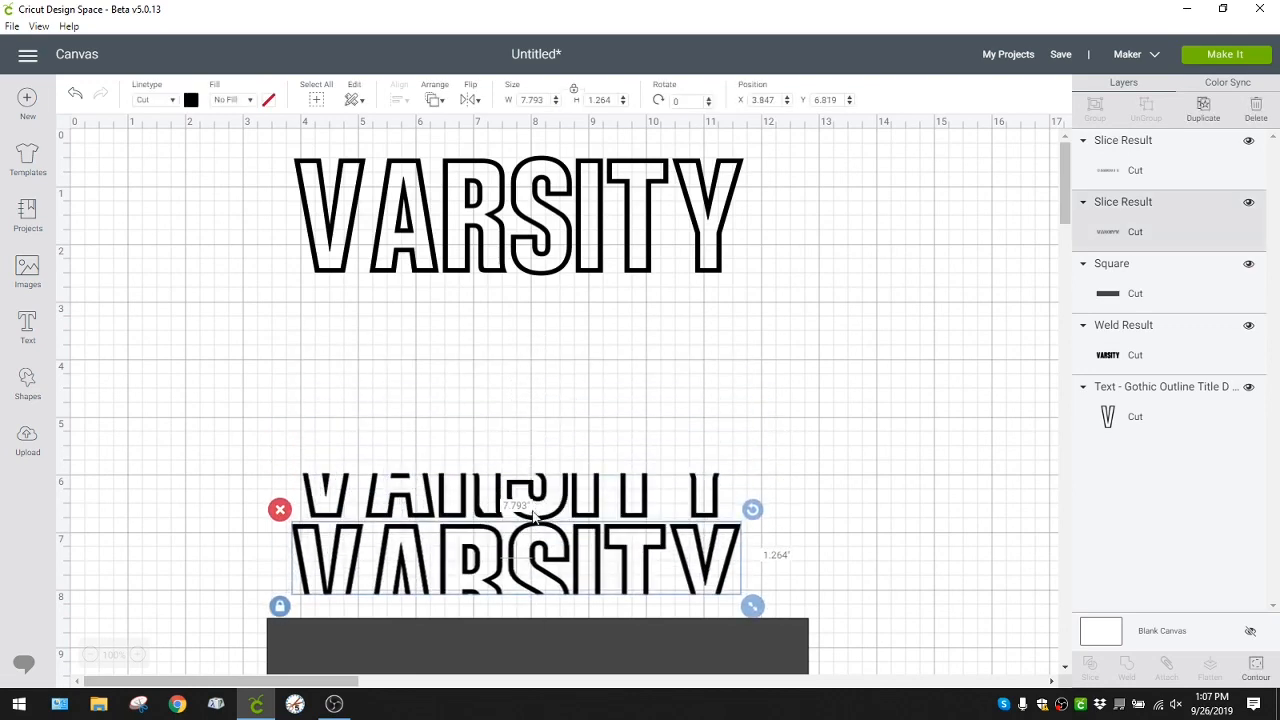
pyautogui.moveTo(529, 505); pyautogui.dragTo(529, 563)
# Place the remaining bar over the upper part of the uncut outlined VARSITY and slice the two shapes
pyautogui.moveTo(569, 638); pyautogui.dragTo(562, 134)
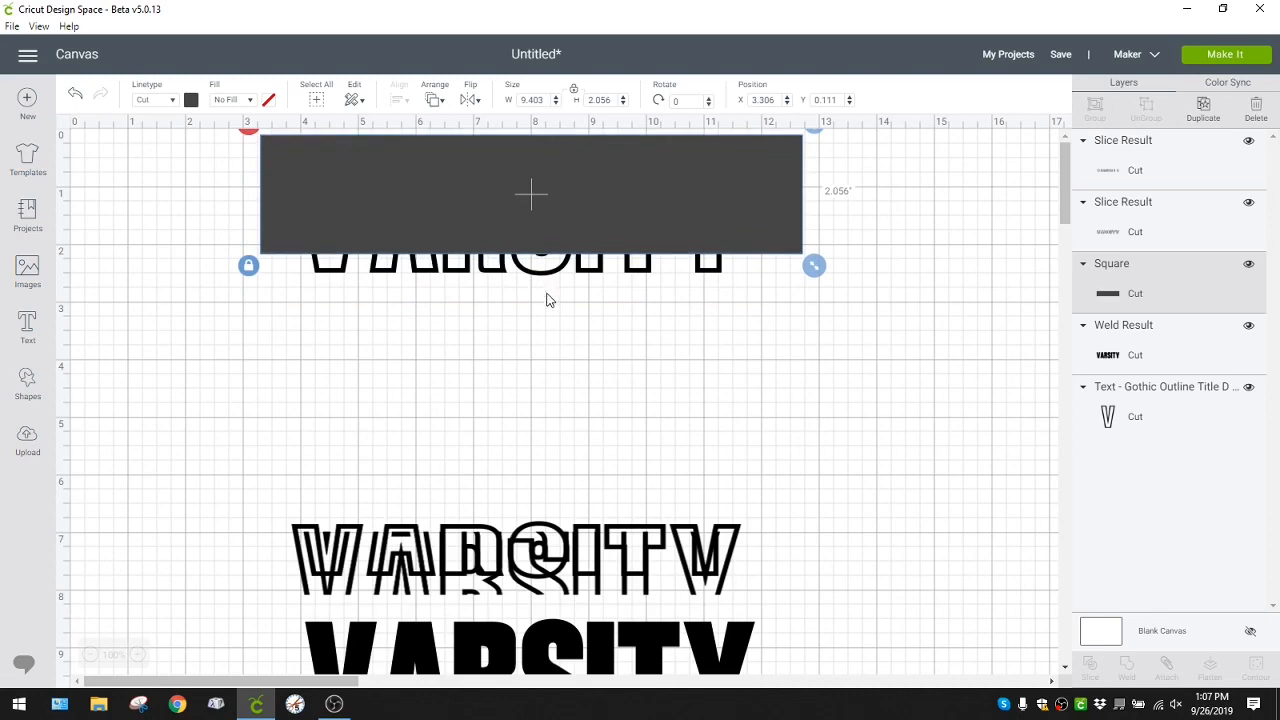
pyautogui.moveTo(548, 290); pyautogui.dragTo(549, 437)
pyautogui.moveTo(625, 195); pyautogui.dragTo(622, 300)
pyautogui.click(883, 229)
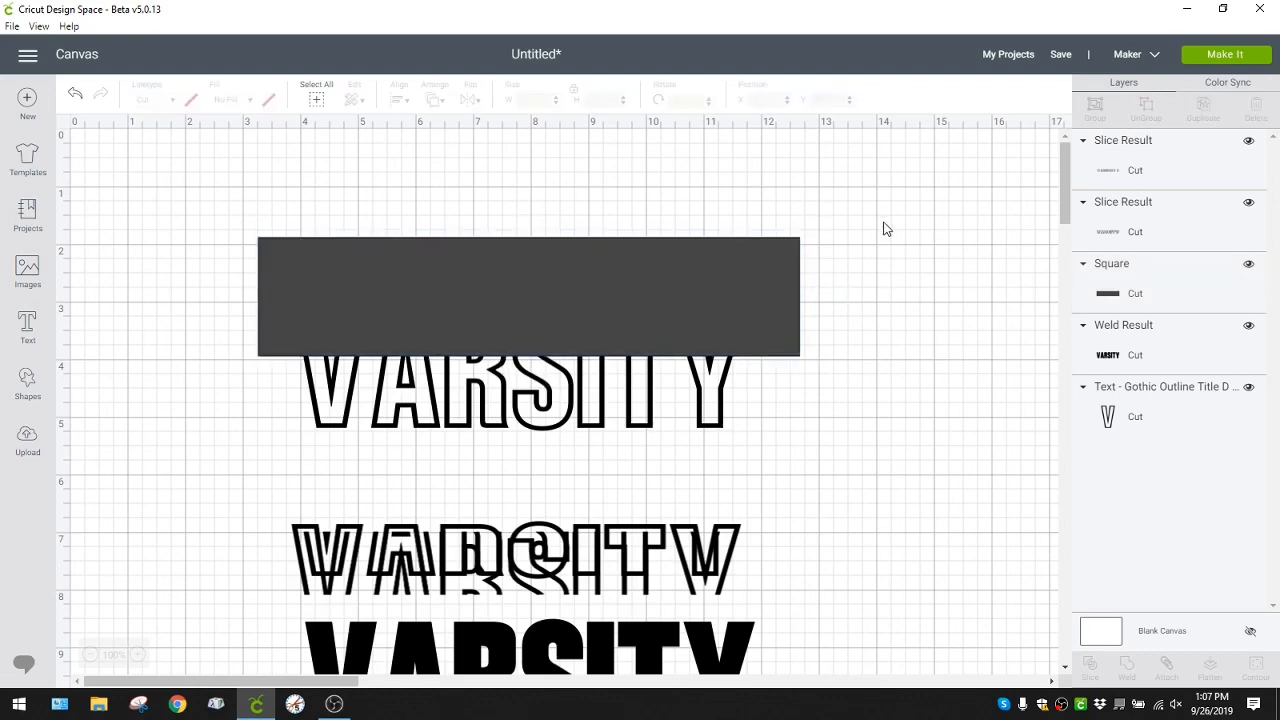
pyautogui.moveTo(883, 229); pyautogui.dragTo(624, 470)
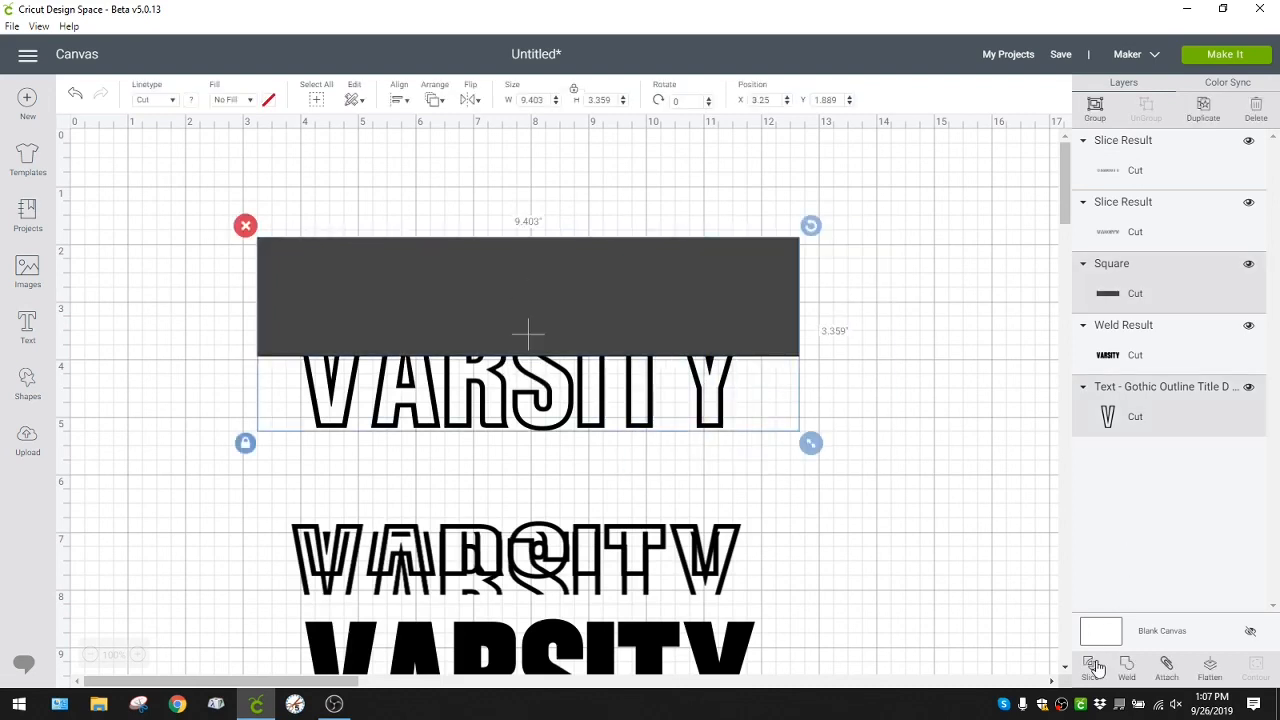
pyautogui.click(1096, 668)
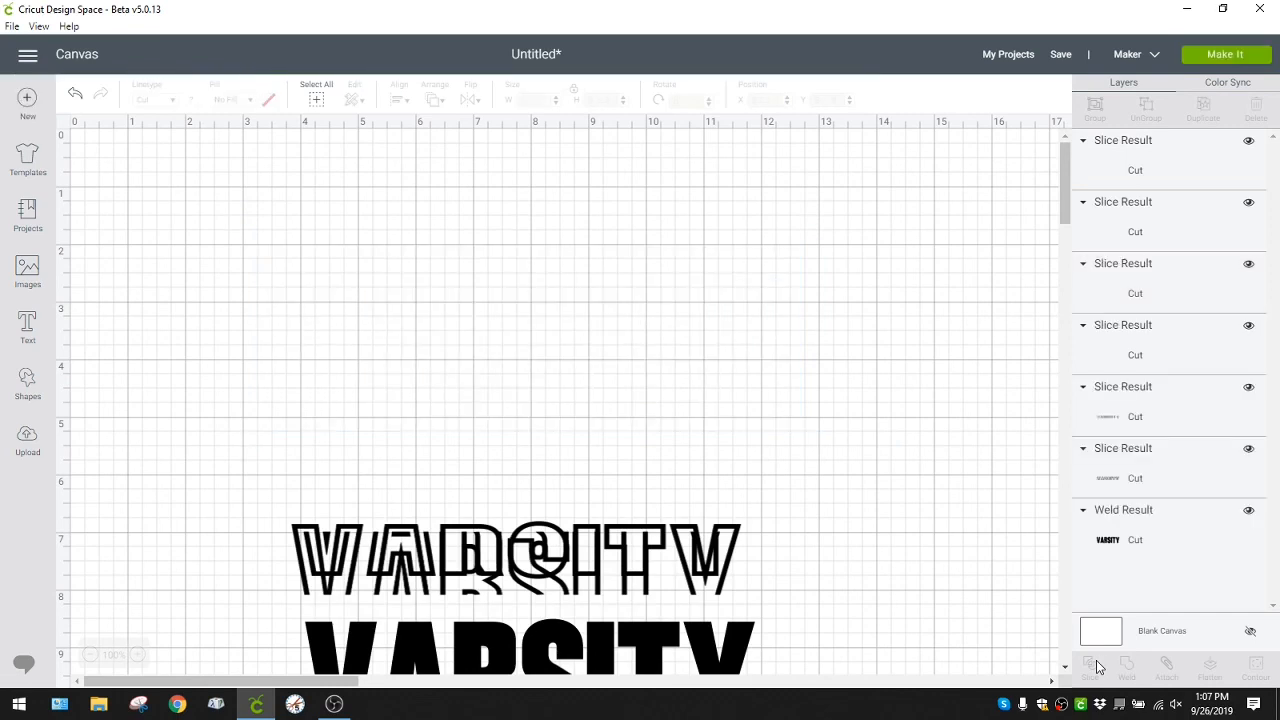
# Delete the second sliced bar and its surplus cut-out piece, and move the short upper letter piece higher on the canvas
pyautogui.moveTo(604, 282); pyautogui.dragTo(653, 251)
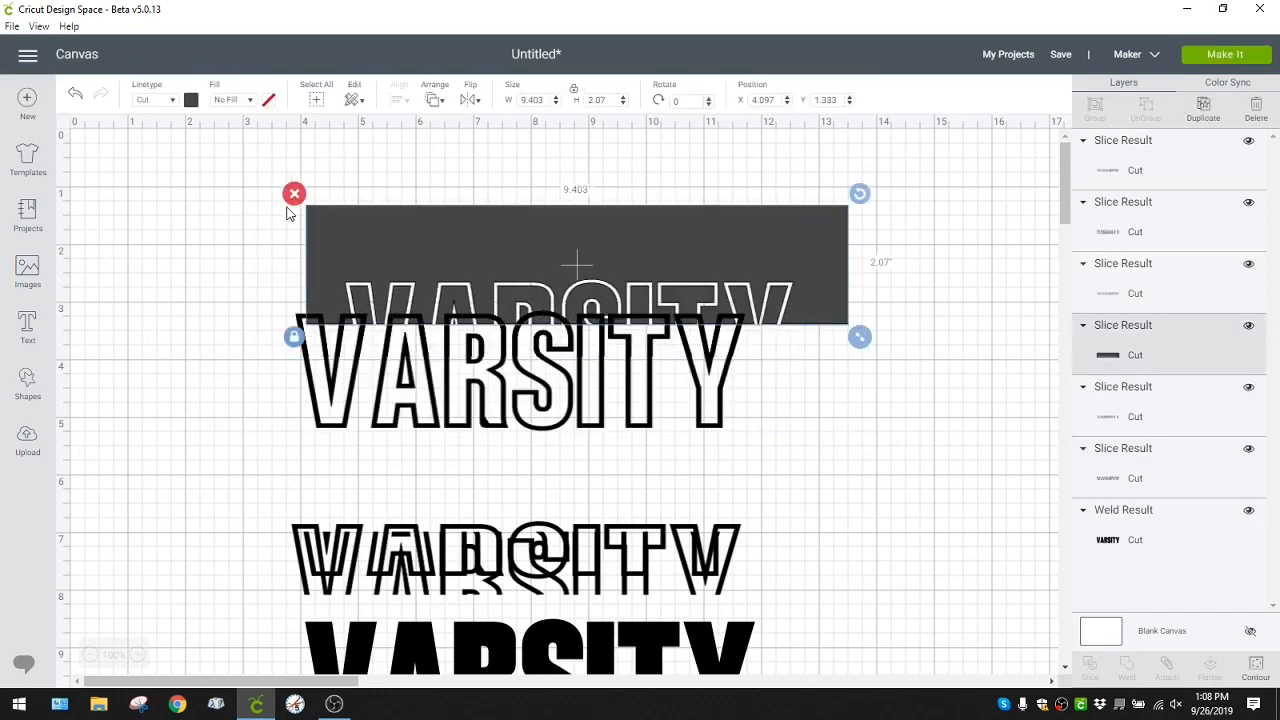
pyautogui.click(294, 193)
pyautogui.moveTo(335, 340); pyautogui.dragTo(348, 240)
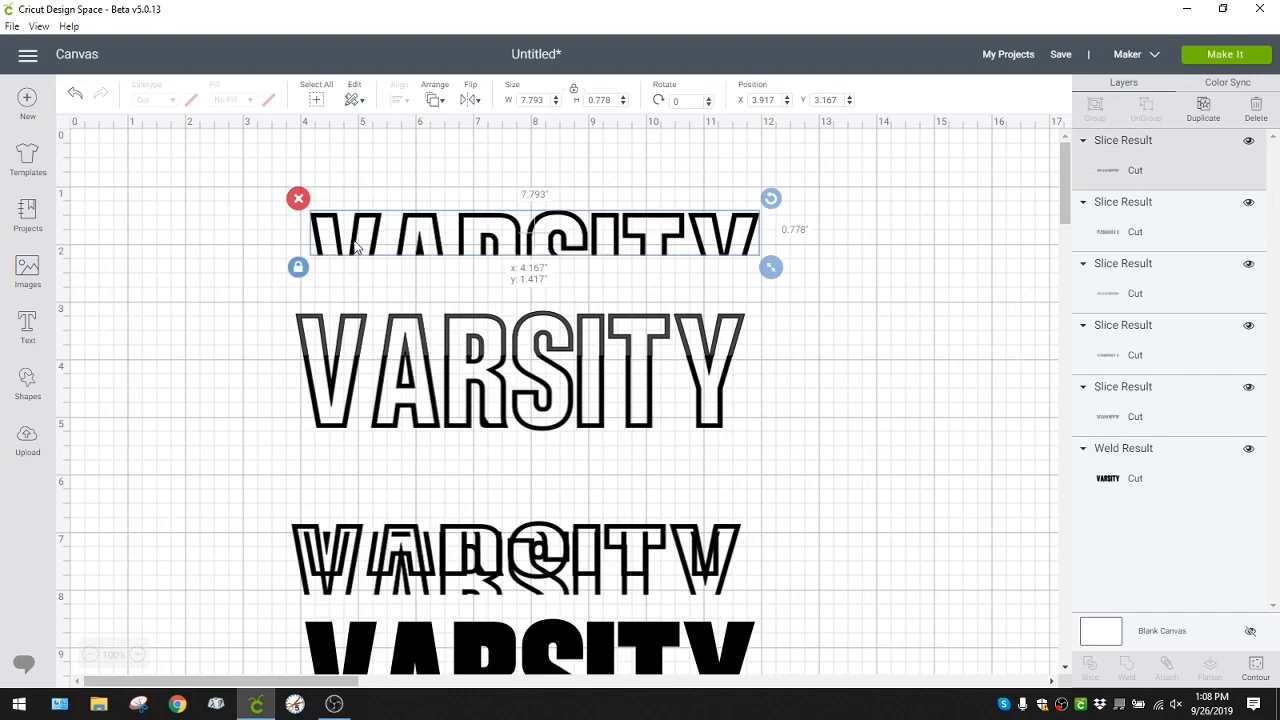
pyautogui.click(295, 330)
pyautogui.click(240, 298)
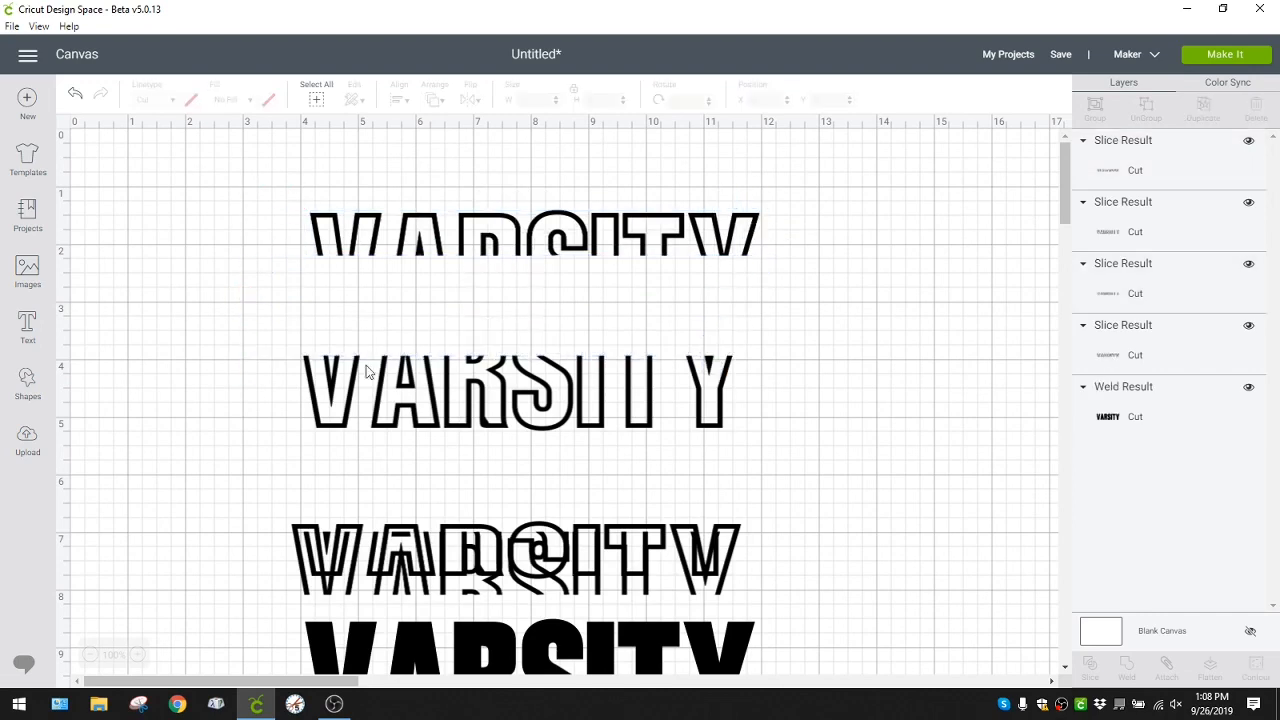
# Stack the two upper letter pieces above and the two lower letter pieces below, with the solid VARSITY between them
pyautogui.click(578, 648)
pyautogui.moveTo(554, 604); pyautogui.dragTo(571, 291)
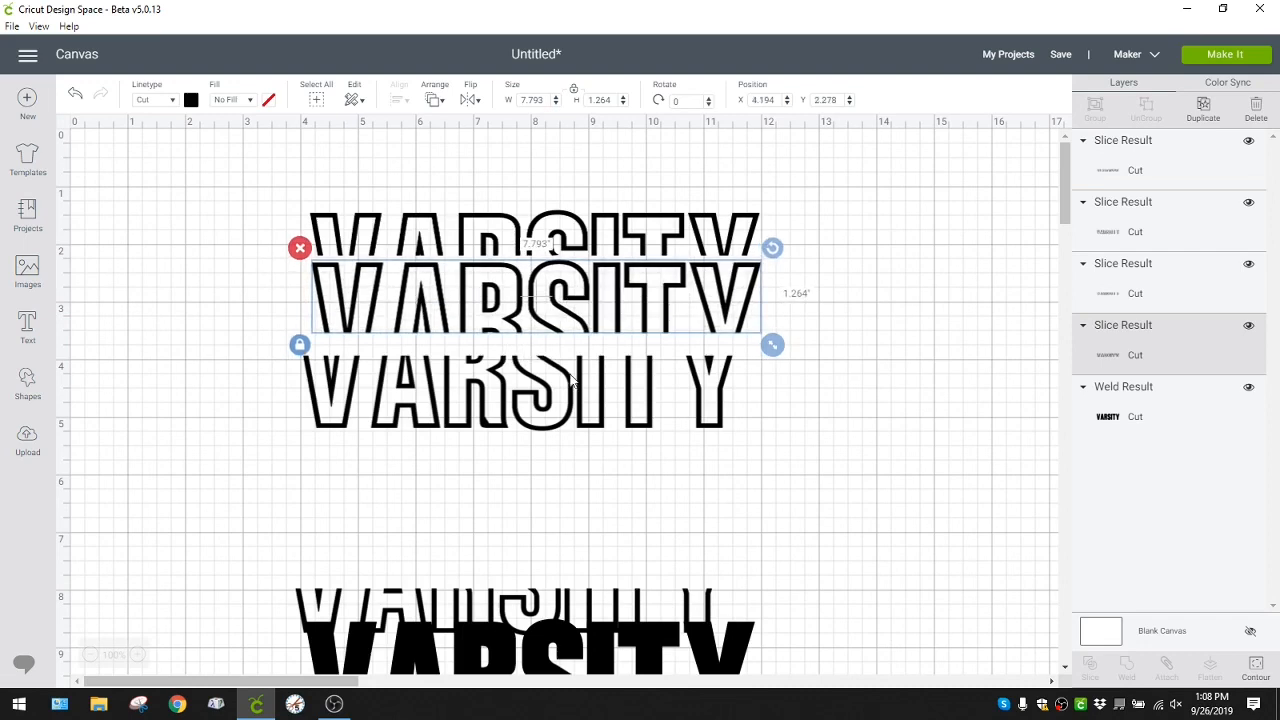
pyautogui.moveTo(572, 380); pyautogui.dragTo(582, 515)
pyautogui.moveTo(588, 610); pyautogui.dragTo(611, 589)
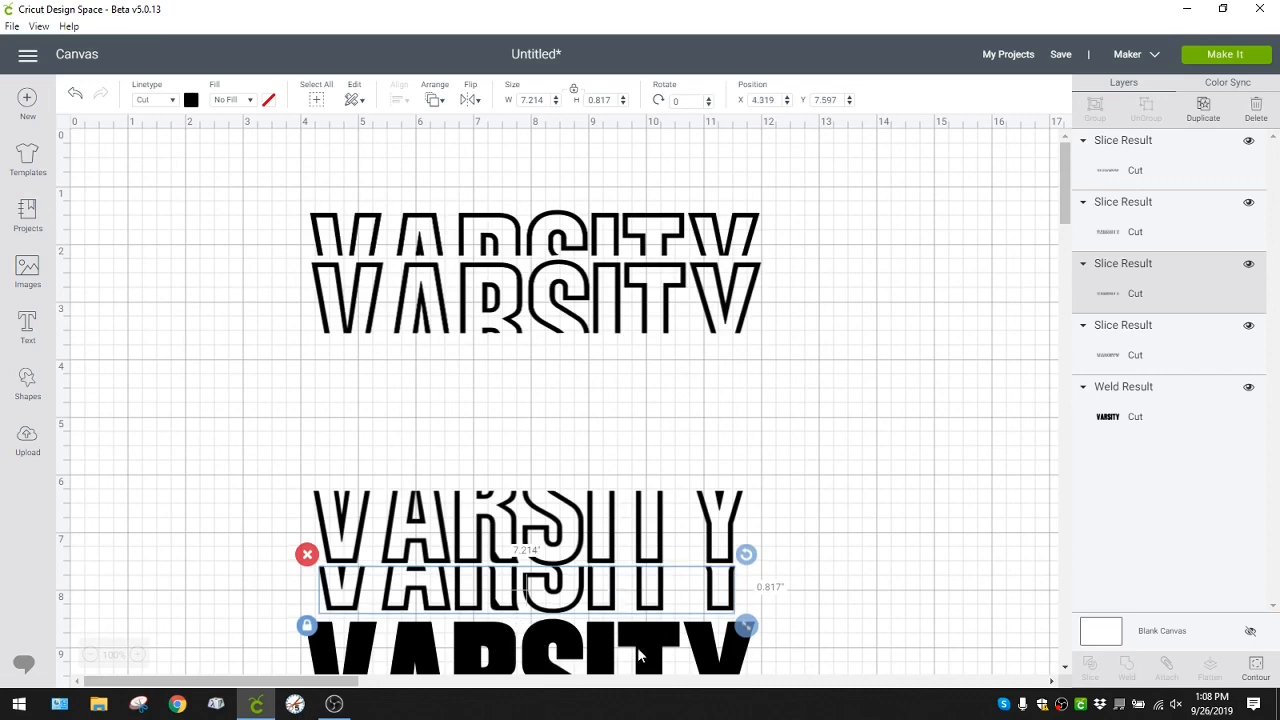
pyautogui.click(637, 647)
pyautogui.moveTo(637, 647); pyautogui.dragTo(645, 380)
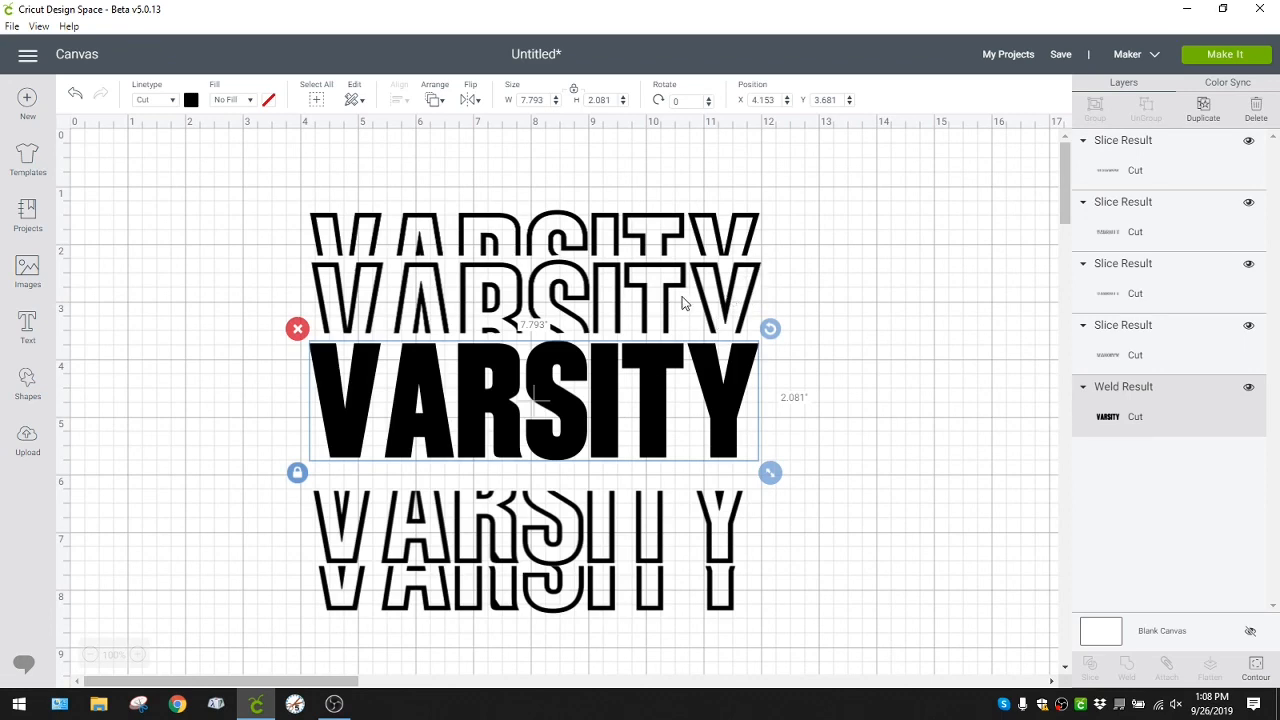
# Close the gaps by moving the outlined rows above and below tightly against the solid VARSITY and each other
pyautogui.moveTo(666, 306); pyautogui.dragTo(660, 312)
pyautogui.moveTo(620, 240); pyautogui.dragTo(613, 246)
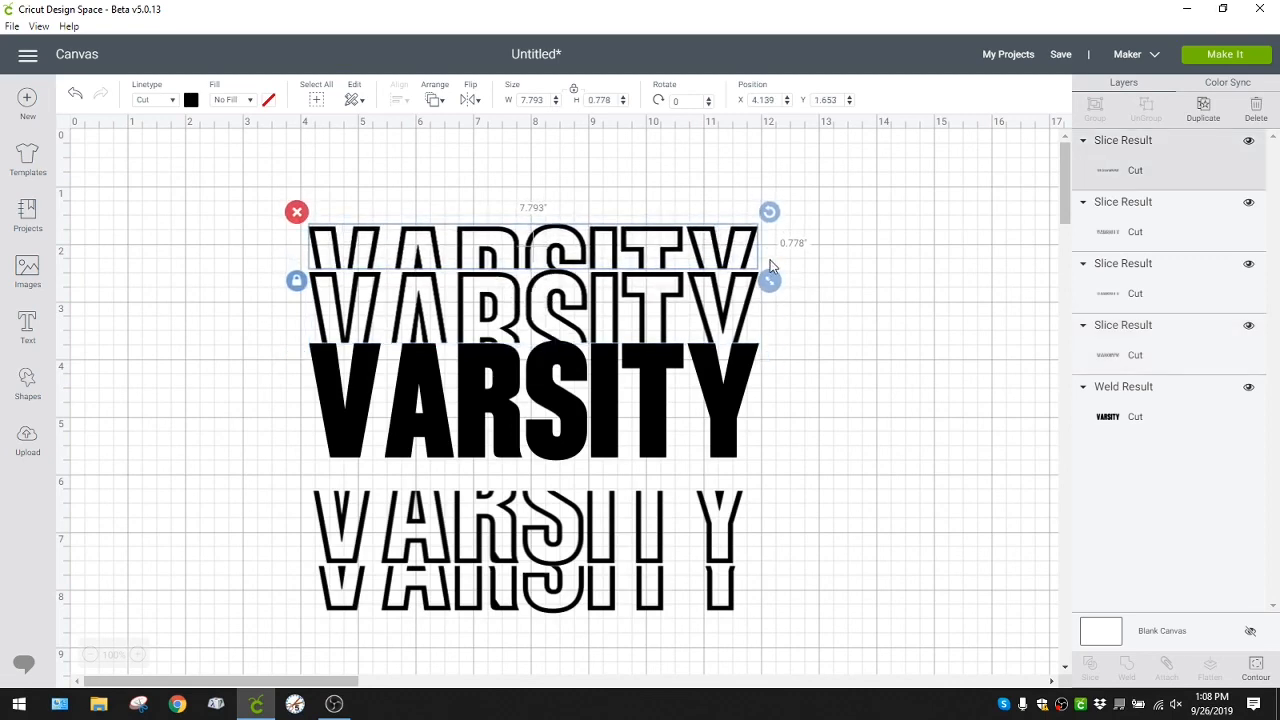
pyautogui.click(818, 497)
pyautogui.moveTo(743, 527); pyautogui.dragTo(735, 495)
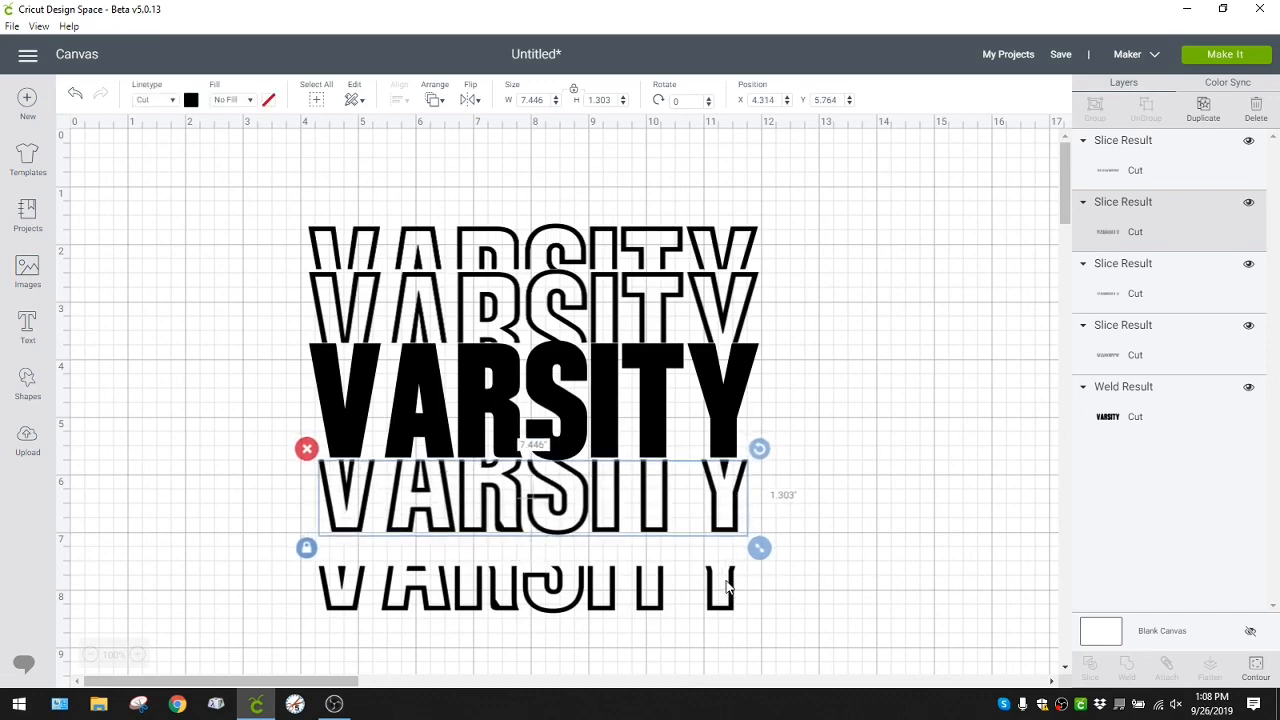
pyautogui.moveTo(732, 590); pyautogui.dragTo(735, 562)
pyautogui.click(924, 465)
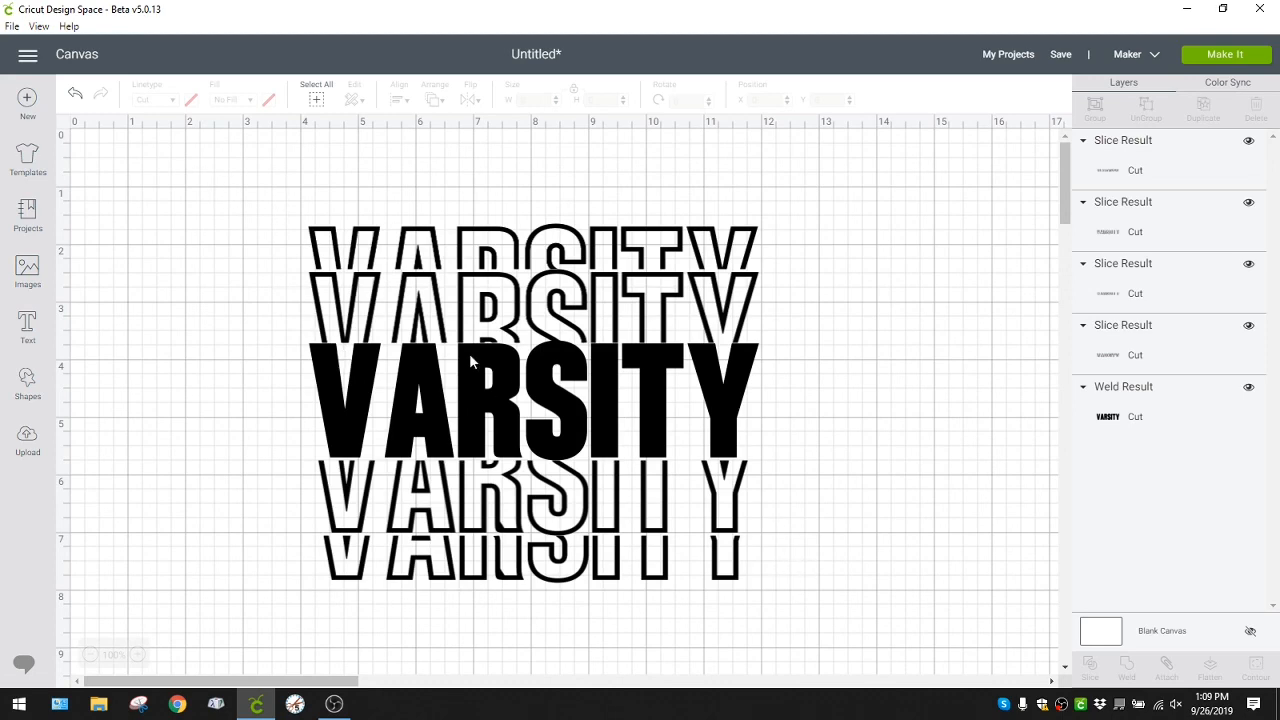
# Attach all five VARSITY rows into one unit and detach them again
pyautogui.moveTo(469, 353); pyautogui.dragTo(877, 640)
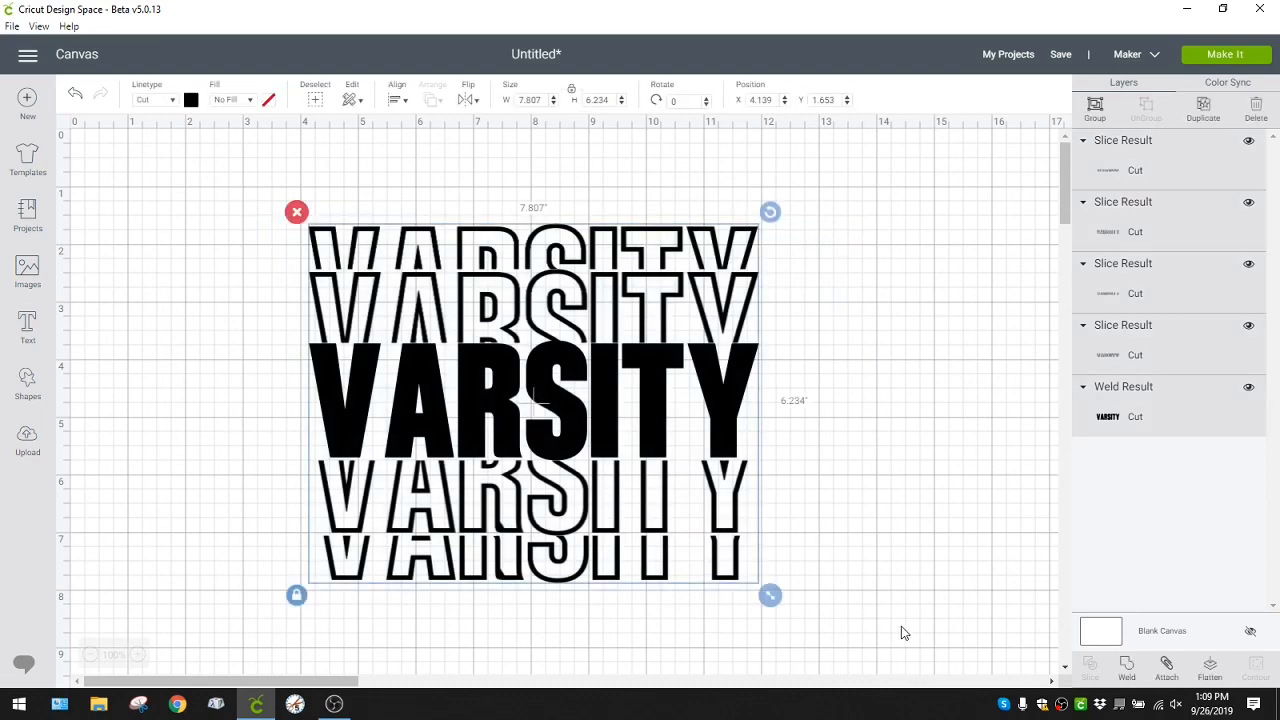
pyautogui.click(1170, 670)
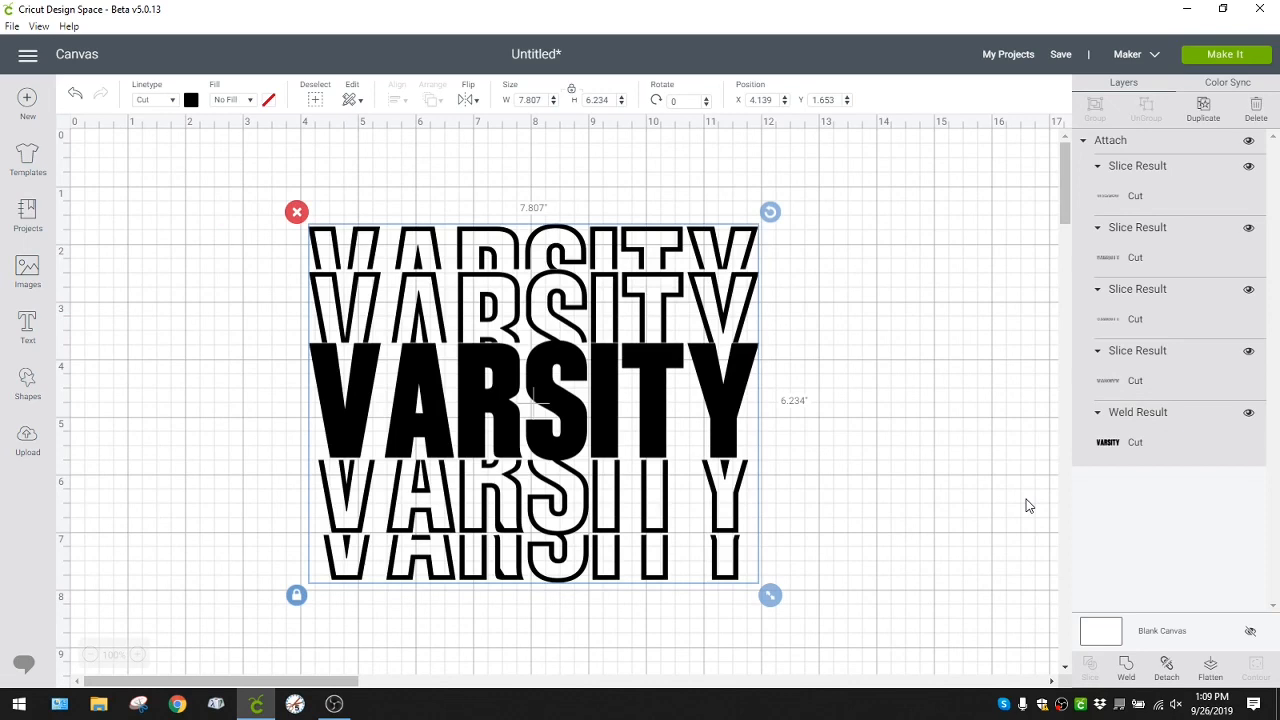
pyautogui.click(996, 489)
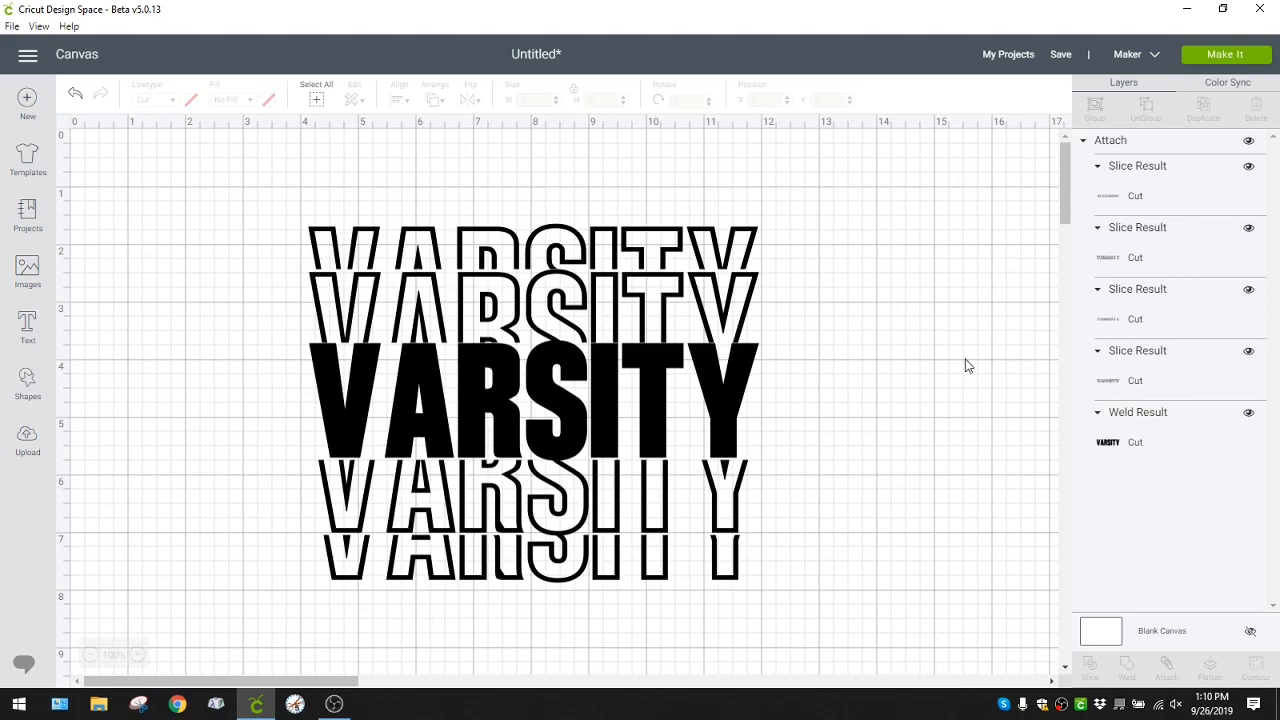
pyautogui.click(724, 432)
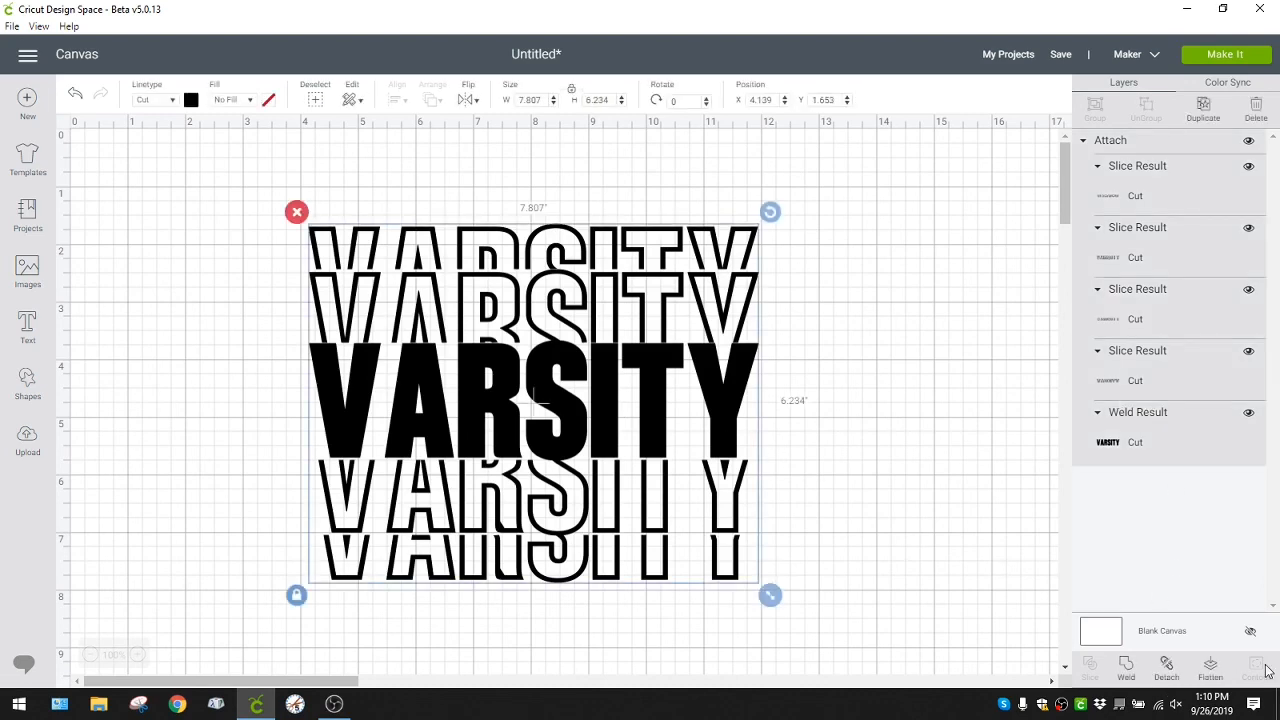
pyautogui.click(1167, 672)
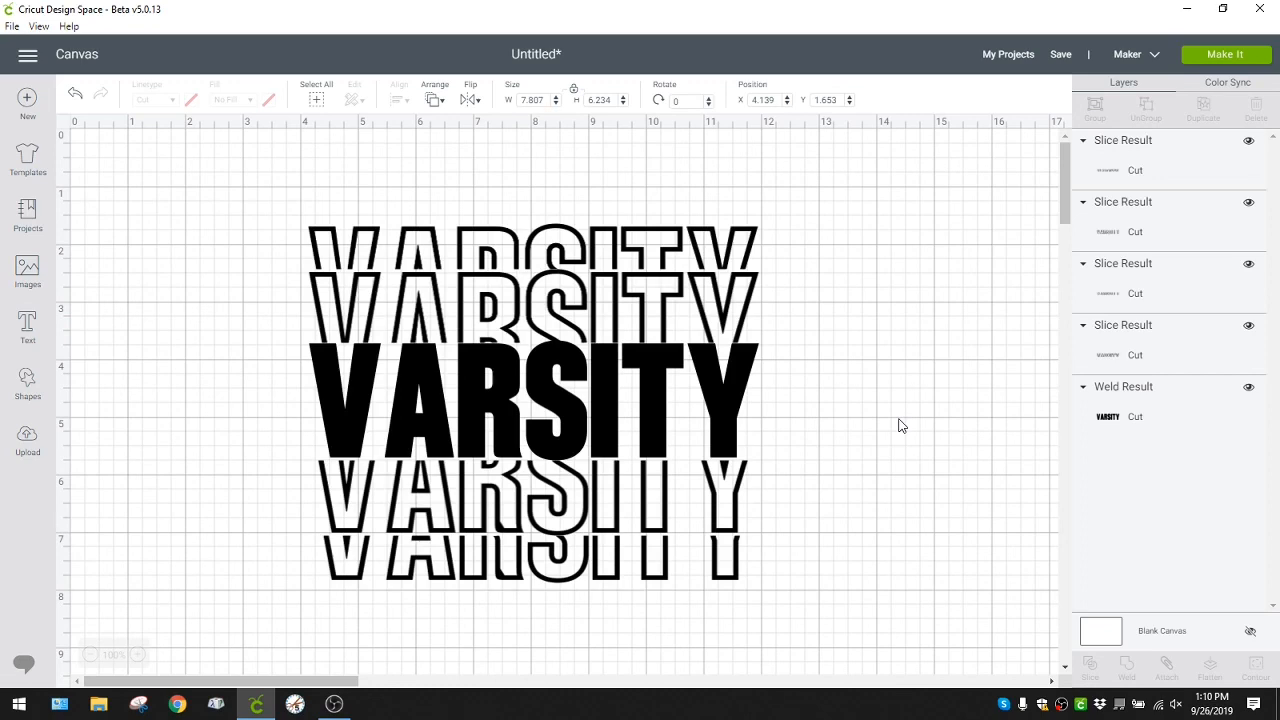
# Color the outlined VARSITY row directly above the solid word purple
pyautogui.click(744, 334)
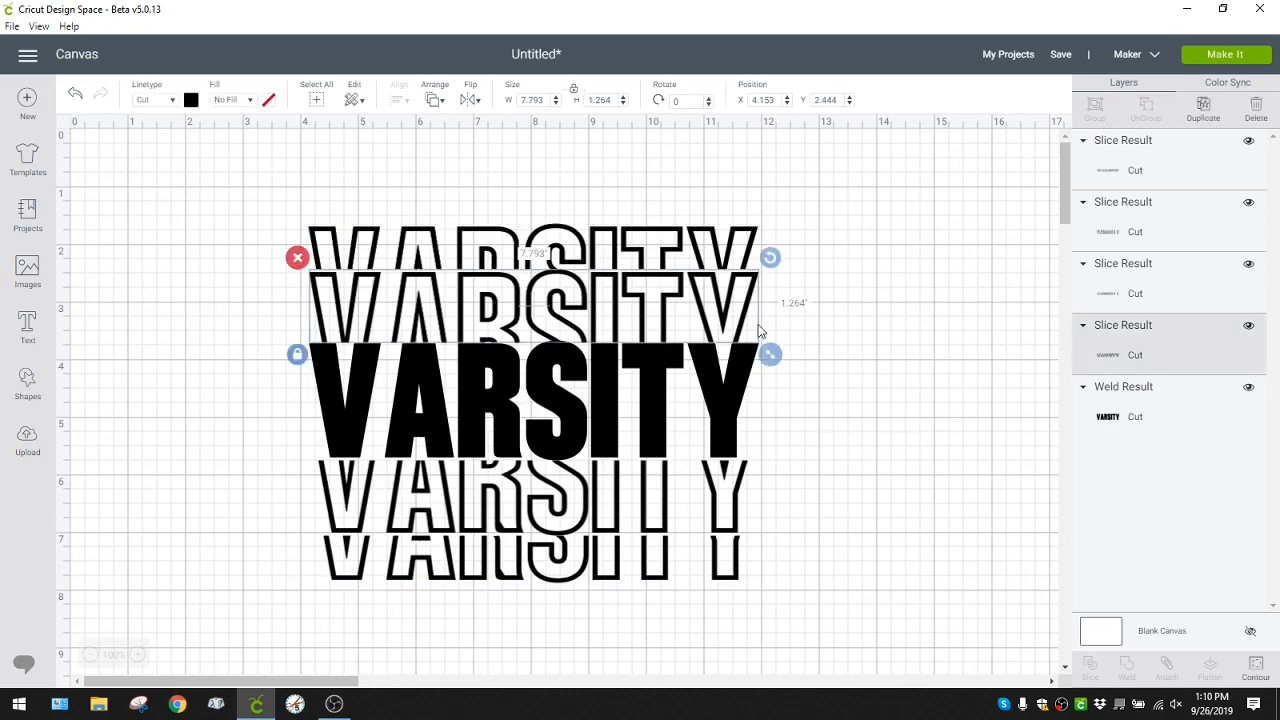
pyautogui.click(191, 100)
pyautogui.click(228, 205)
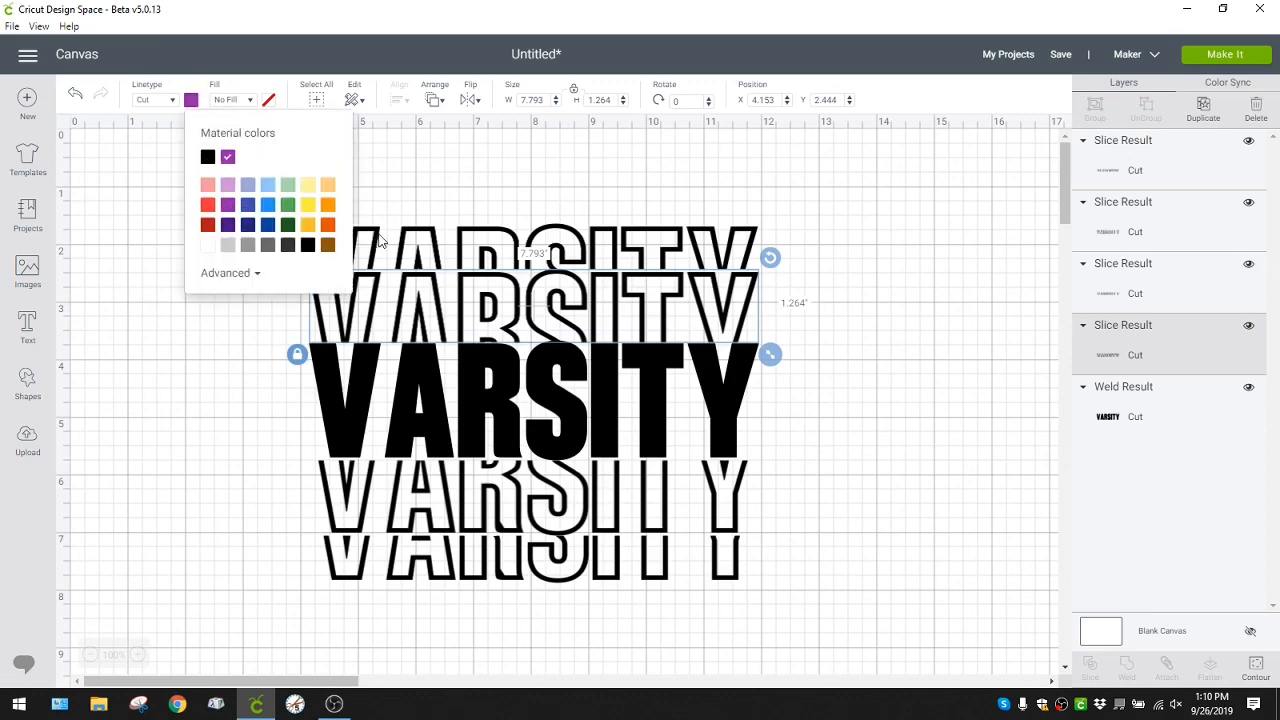
pyautogui.click(380, 240)
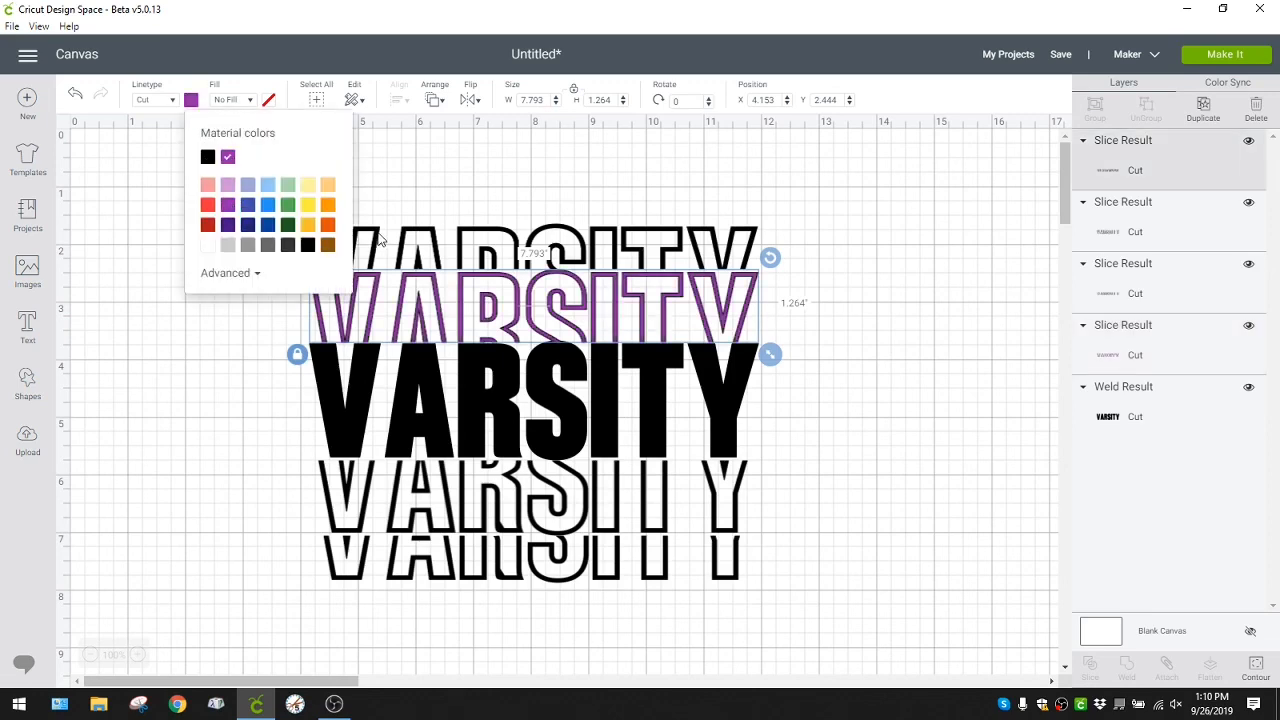
# Color the topmost outlined VARSITY row light pink and the outlined row directly below the solid word purple
pyautogui.click(191, 100)
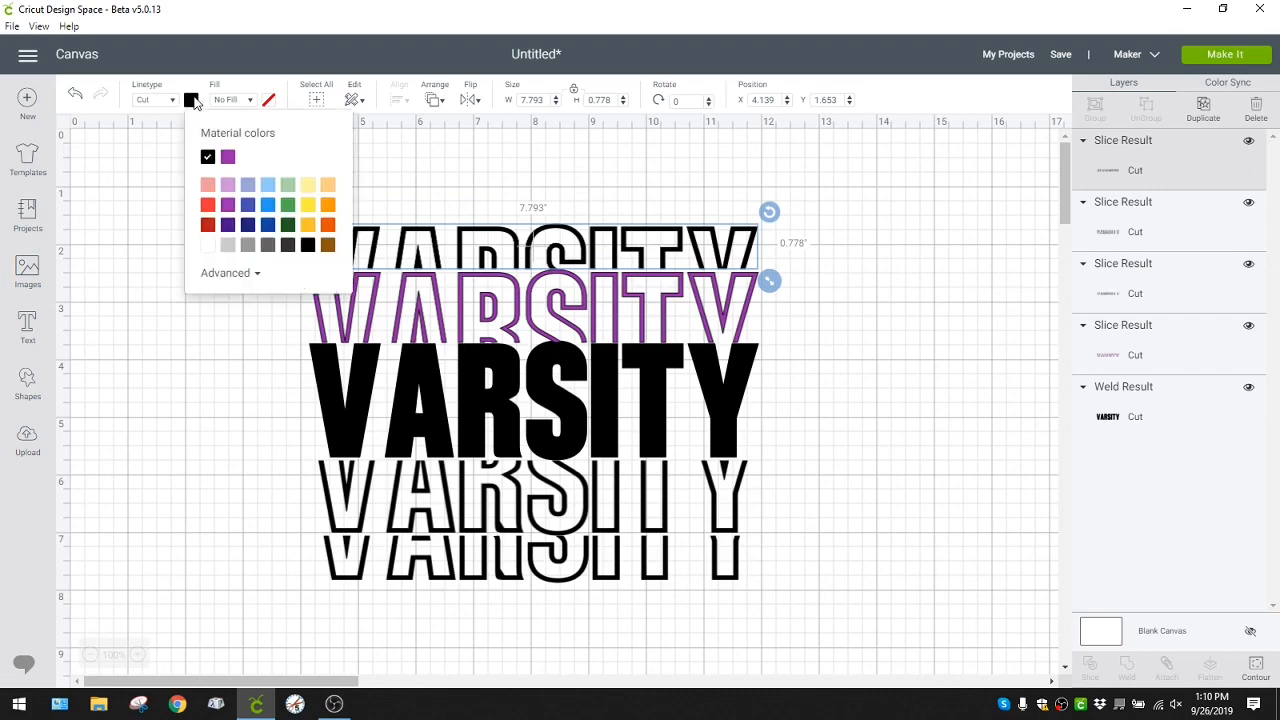
pyautogui.click(207, 186)
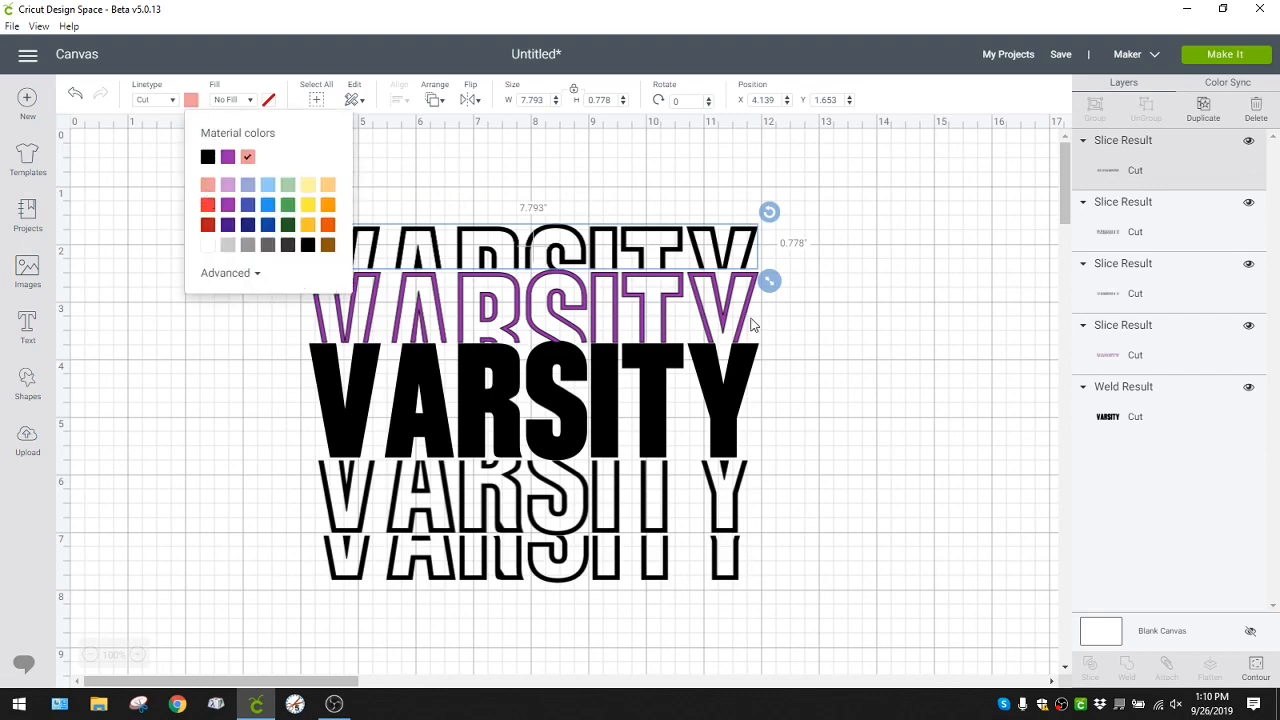
pyautogui.click(740, 500)
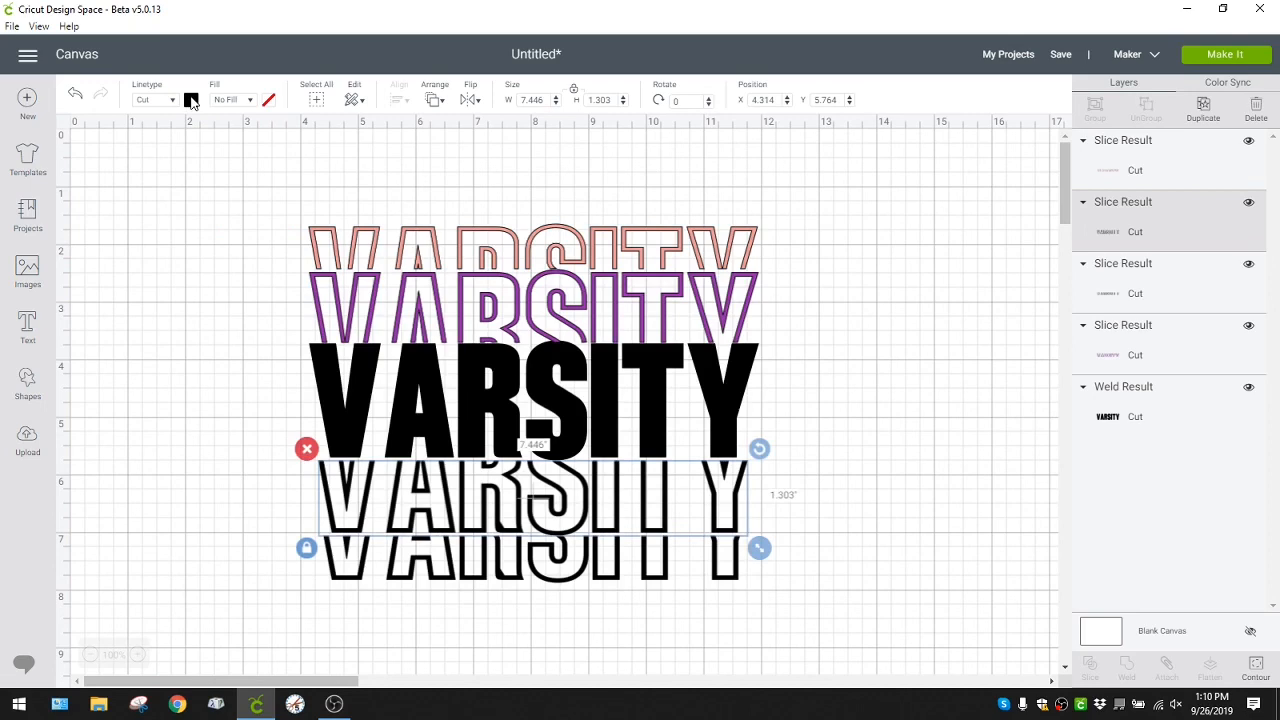
pyautogui.click(191, 100)
pyautogui.click(229, 205)
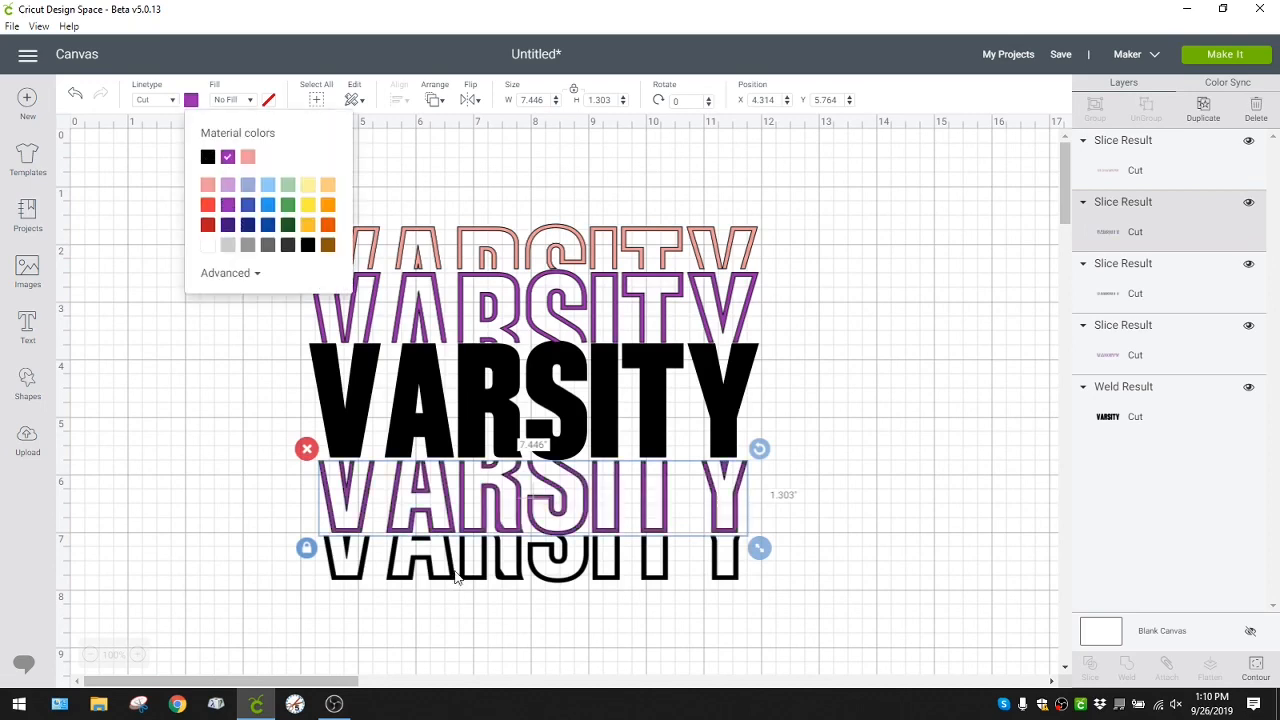
# Color the lowest outlined VARSITY row the same light pink as the topmost row and deselect it
pyautogui.click(455, 577)
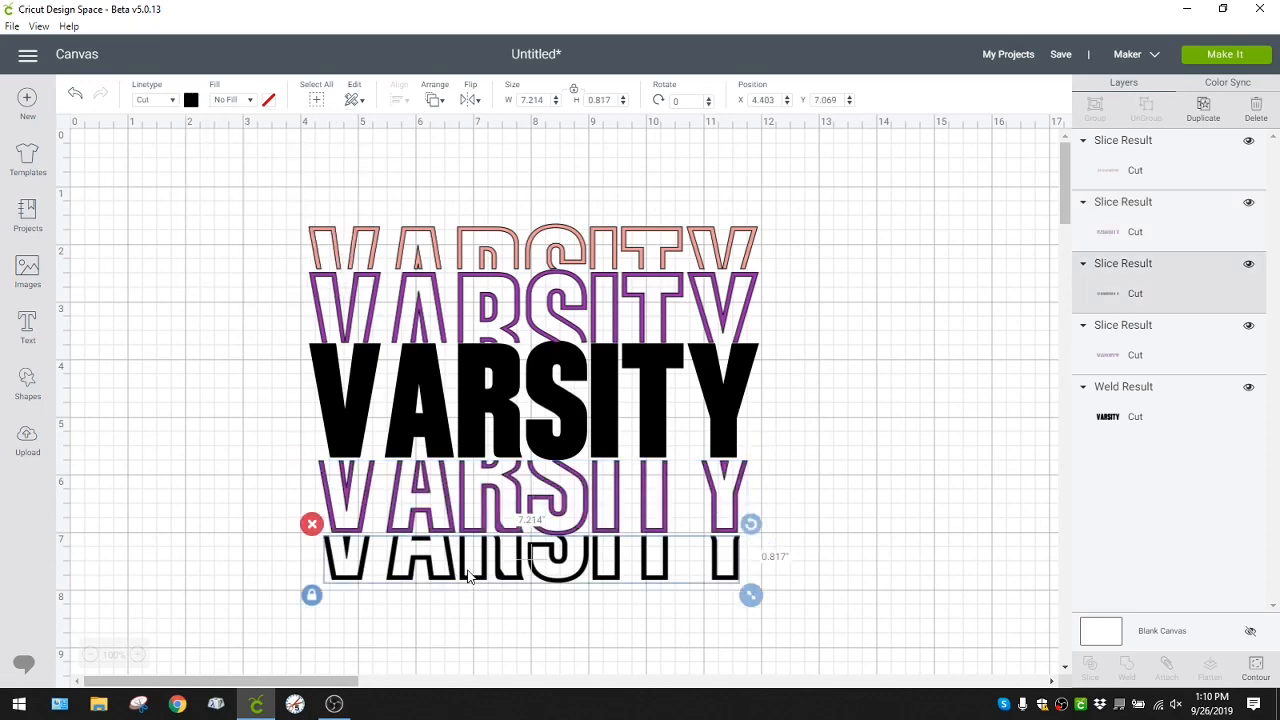
pyautogui.click(191, 100)
pyautogui.click(208, 185)
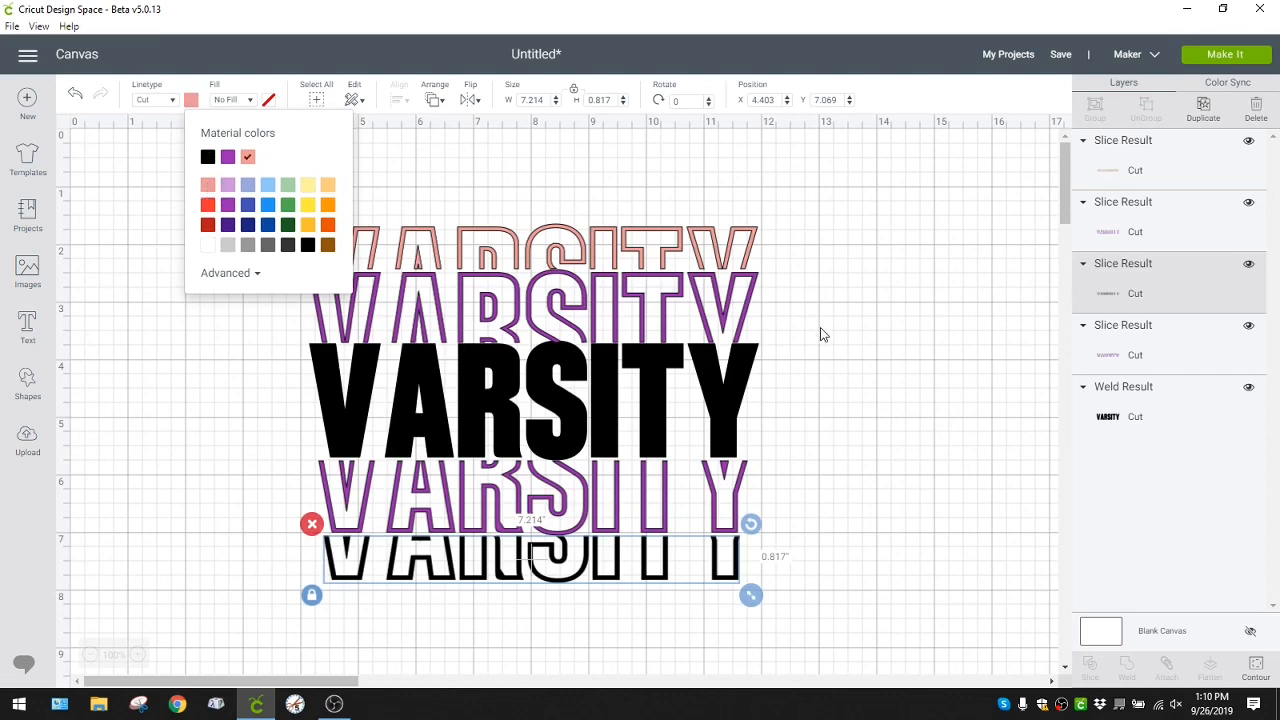
pyautogui.click(921, 367)
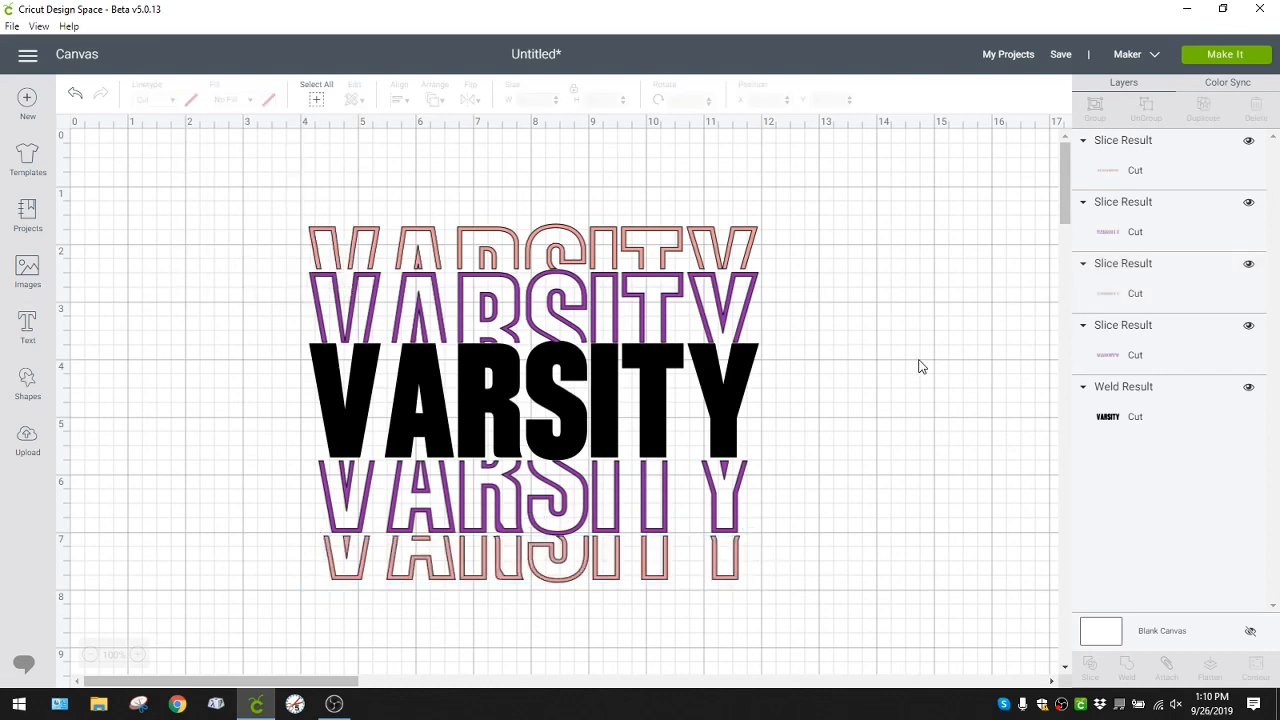